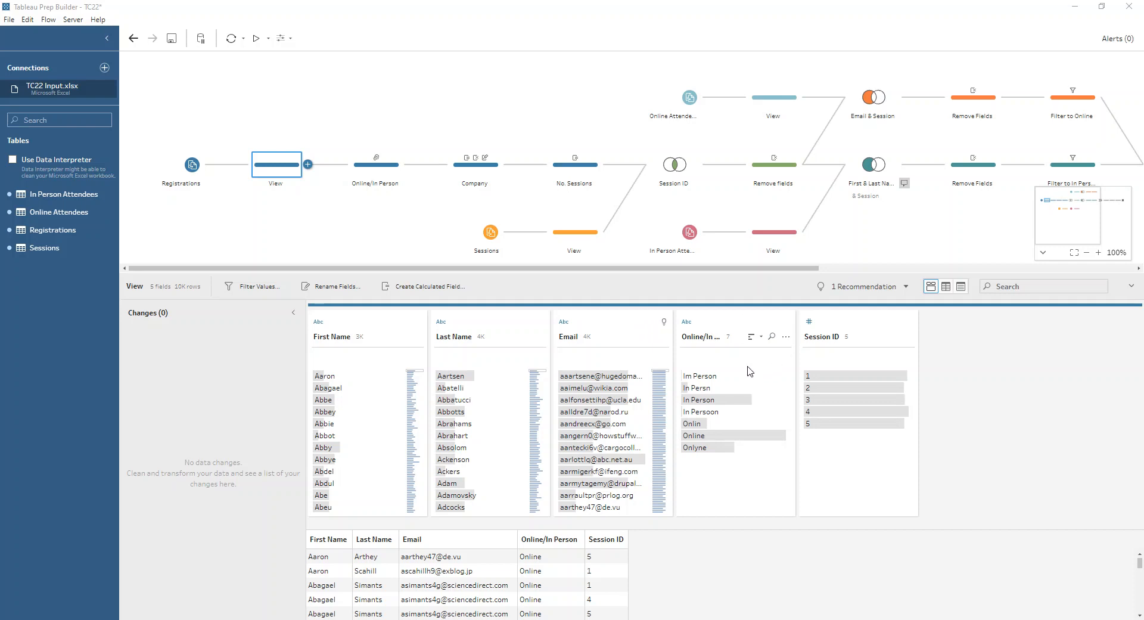
# Group the values of the Online/In Person field by spelling in the View step after Registrations
pyautogui.moveTo(743, 384)
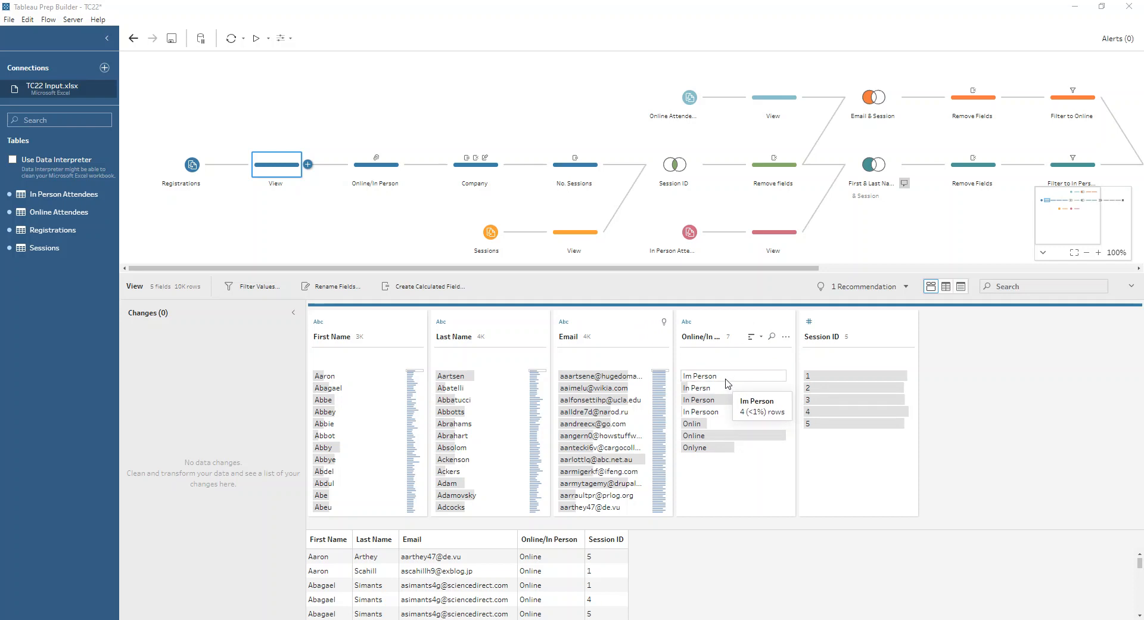
pyautogui.moveTo(732, 406)
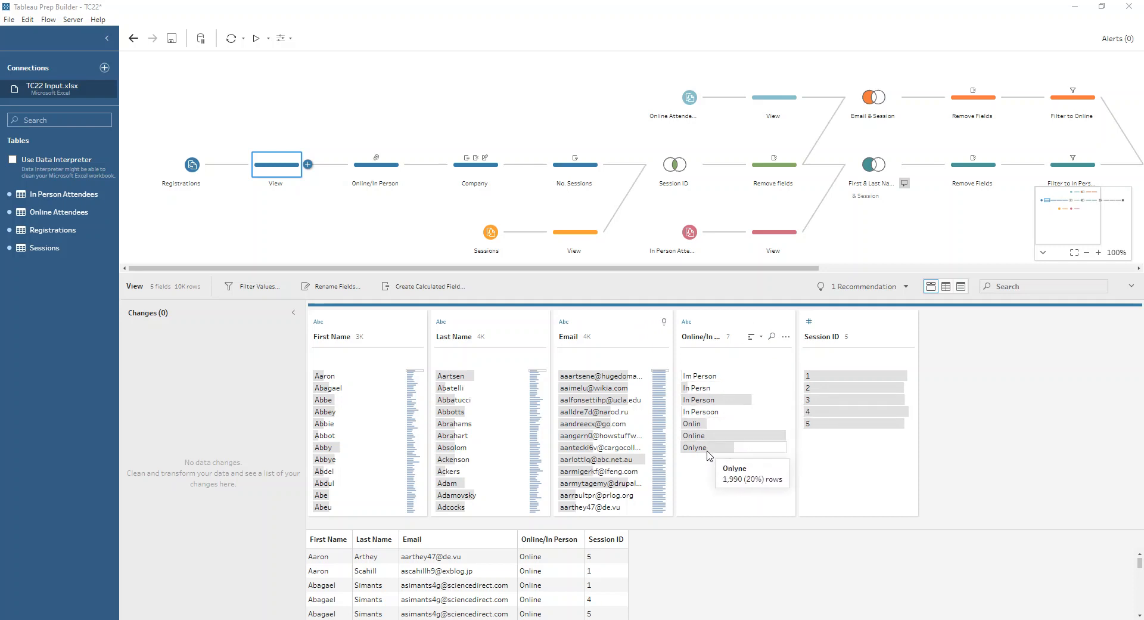
pyautogui.click(786, 336)
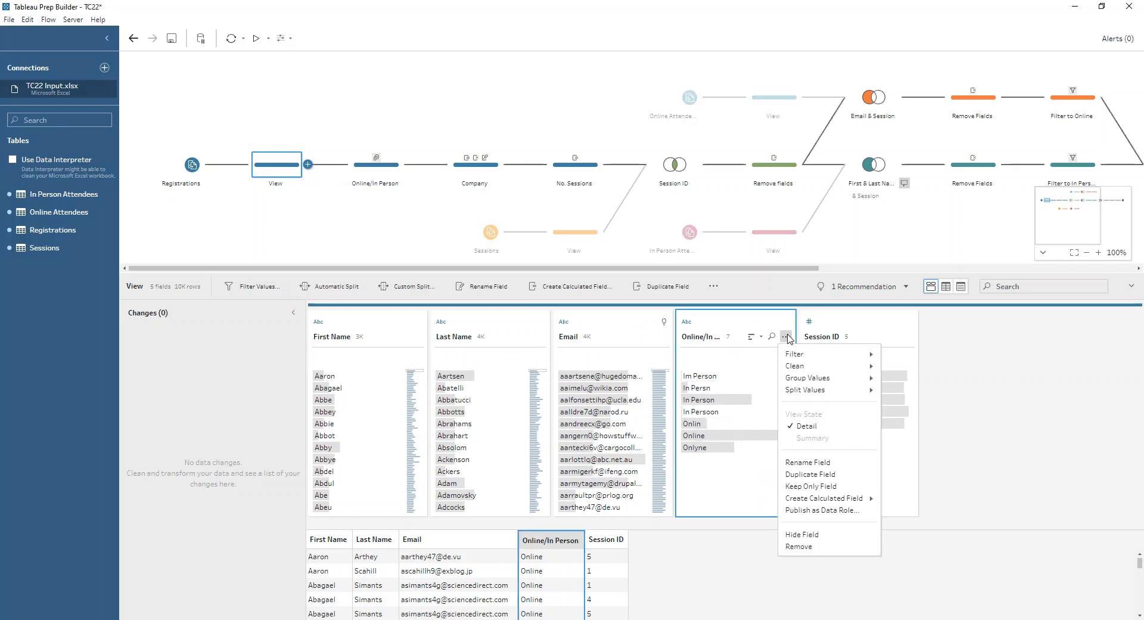
pyautogui.moveTo(834, 378)
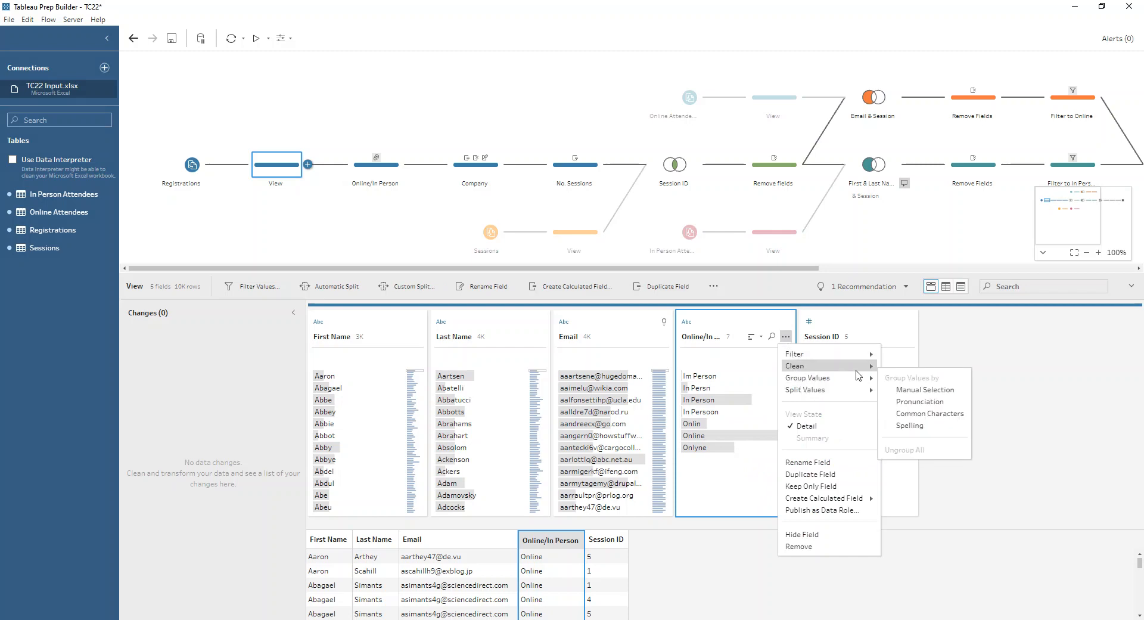
pyautogui.click(957, 429)
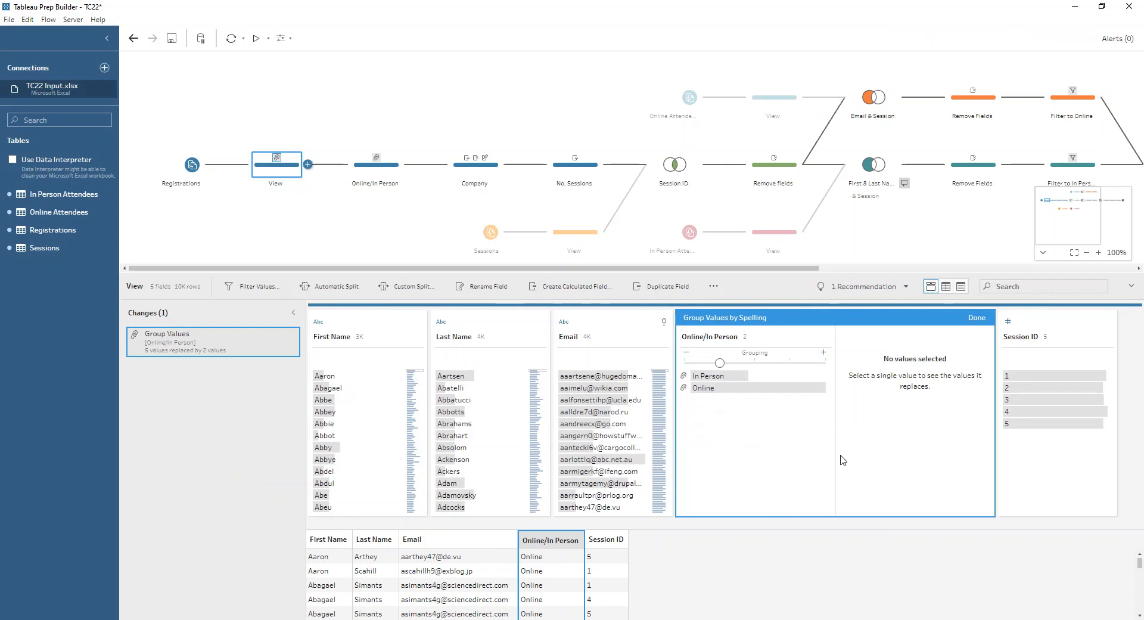
# Check the members of the In Person and Online groups, finish the grouping, and remove the Group Values change
pyautogui.click(703, 377)
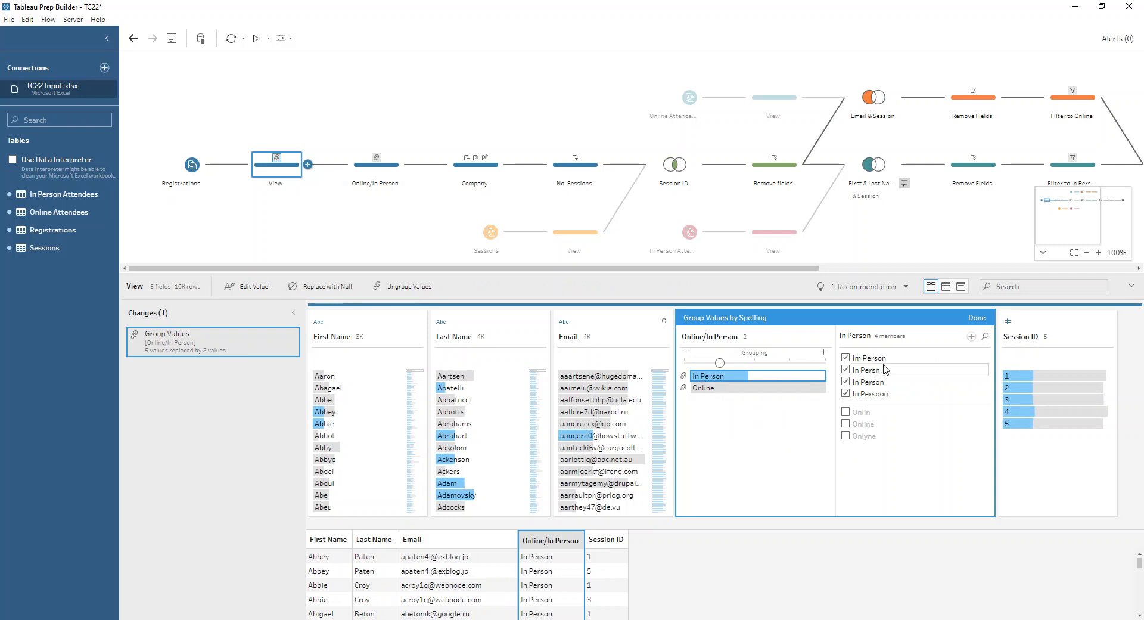
pyautogui.click(712, 388)
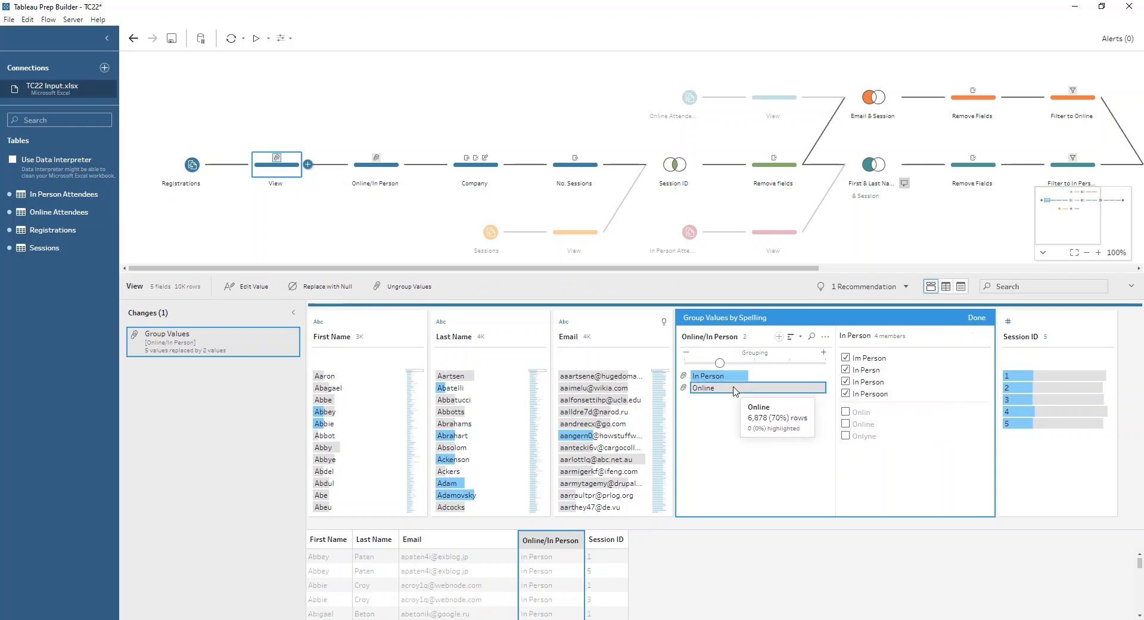
pyautogui.click(977, 318)
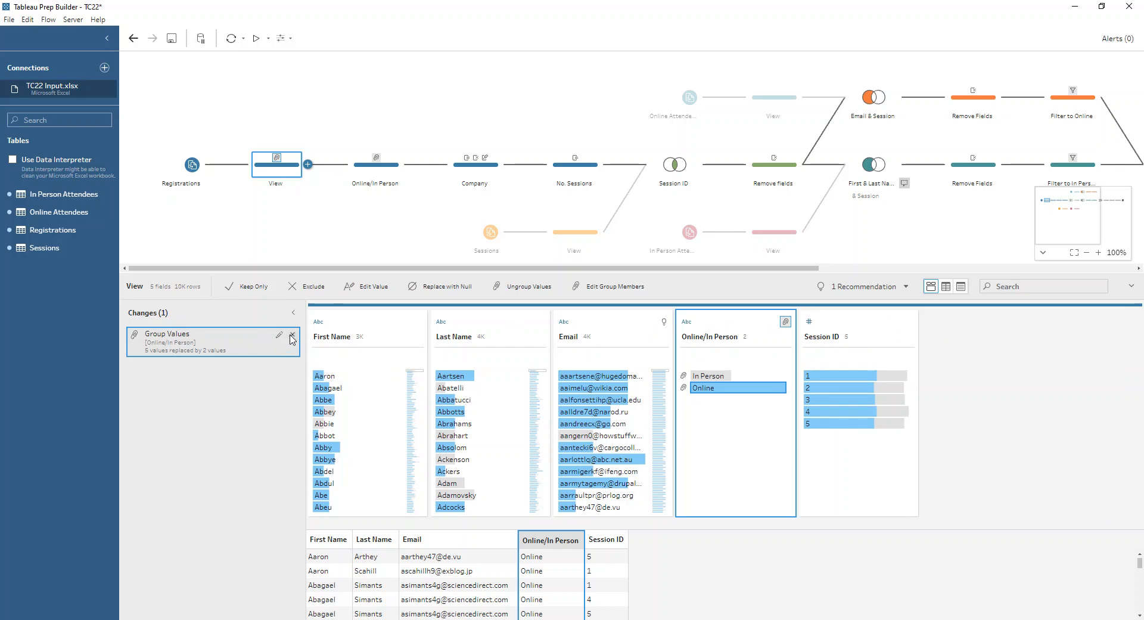
pyautogui.click(292, 338)
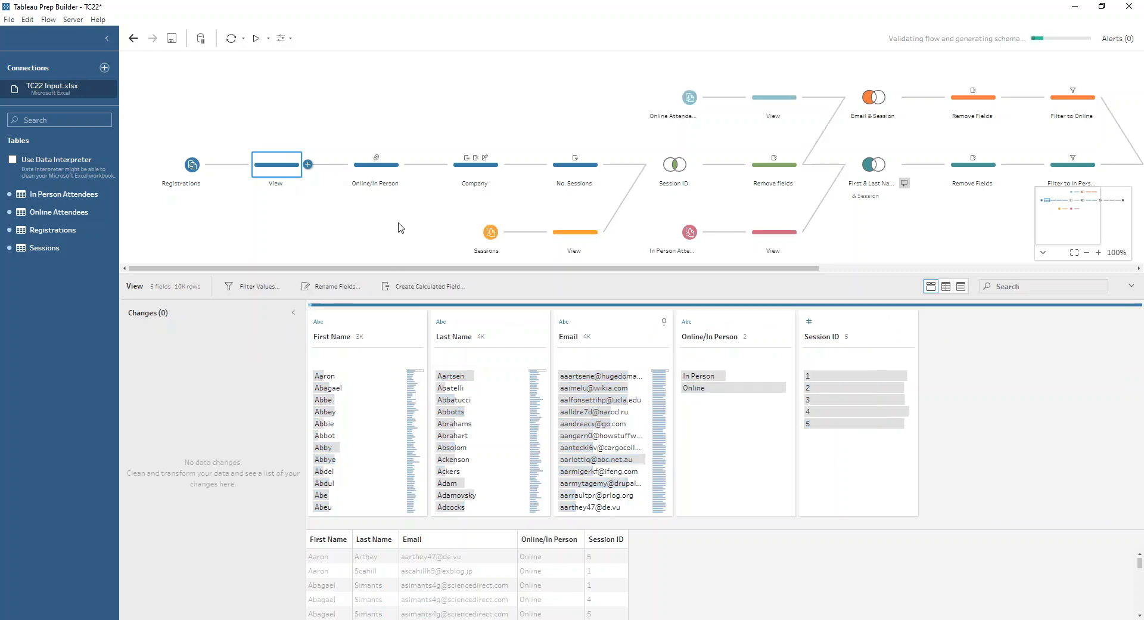
# Inspect the Online/In Person step, and in the Company step set up a custom Email split on "@" for the last 1 field, then cancel
pyautogui.click(388, 174)
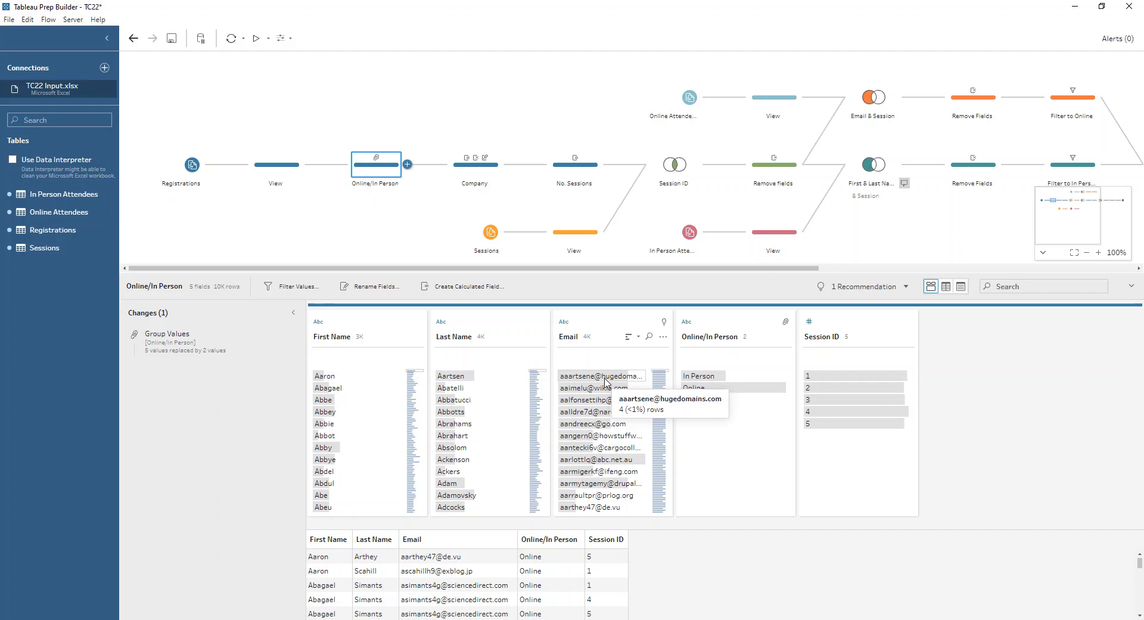
pyautogui.click(479, 177)
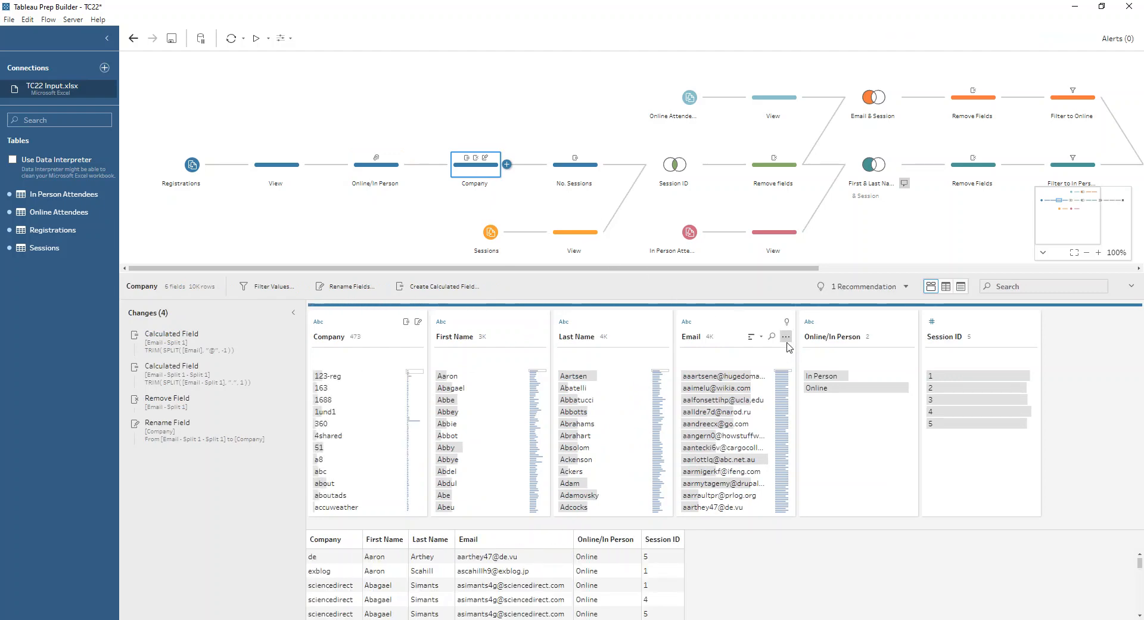
pyautogui.click(786, 336)
pyautogui.moveTo(814, 395)
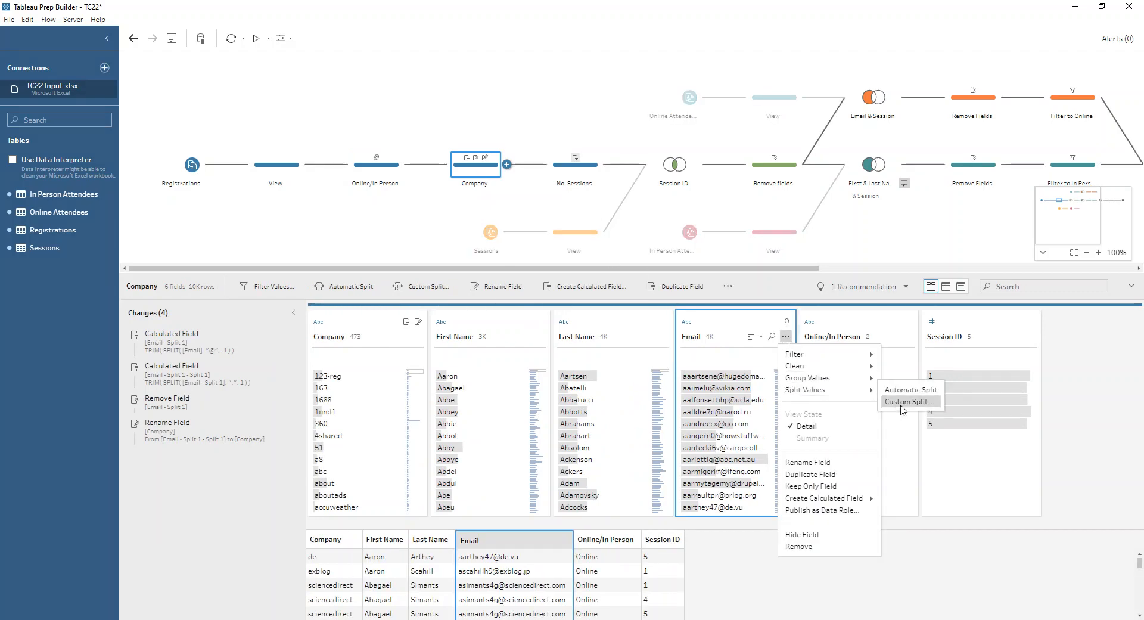
pyautogui.click(904, 402)
pyautogui.write('@')
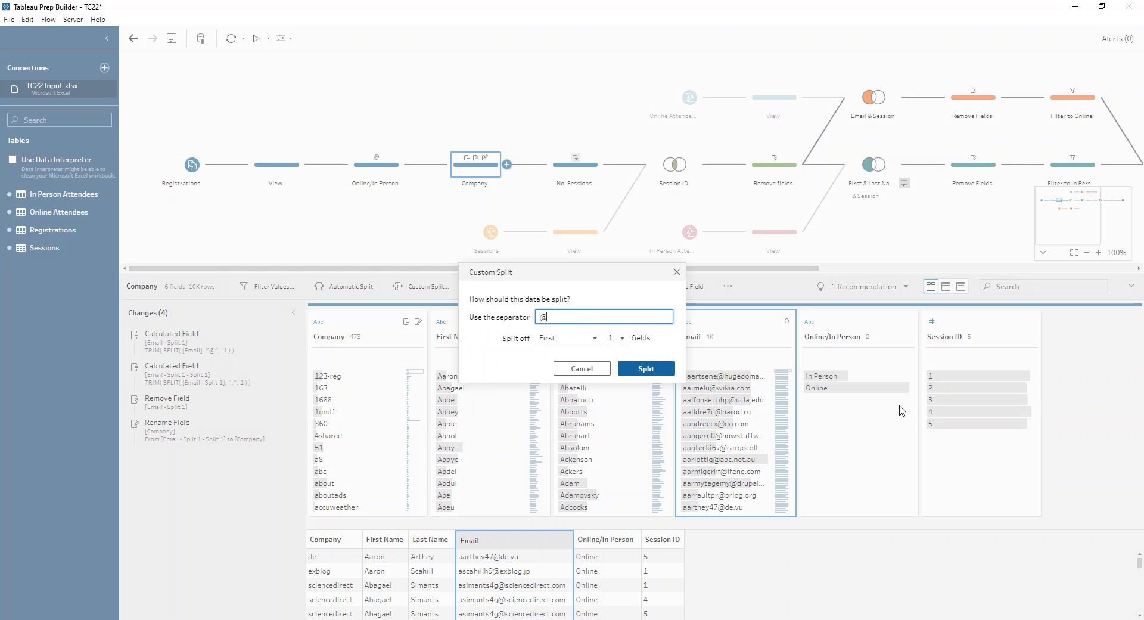
pyautogui.click(579, 338)
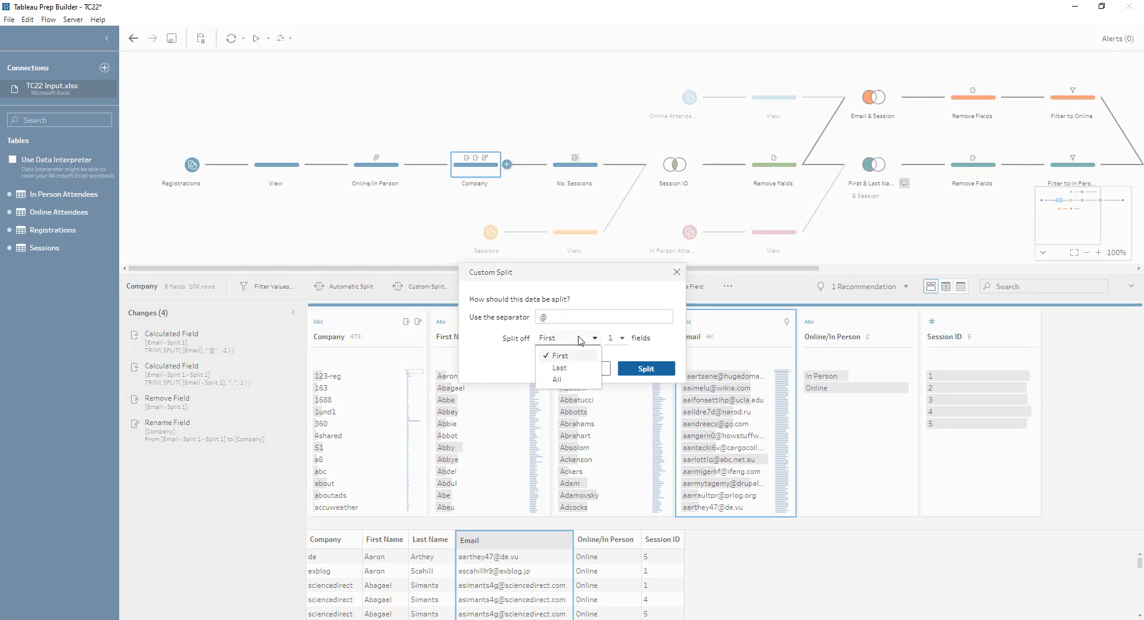
pyautogui.click(577, 367)
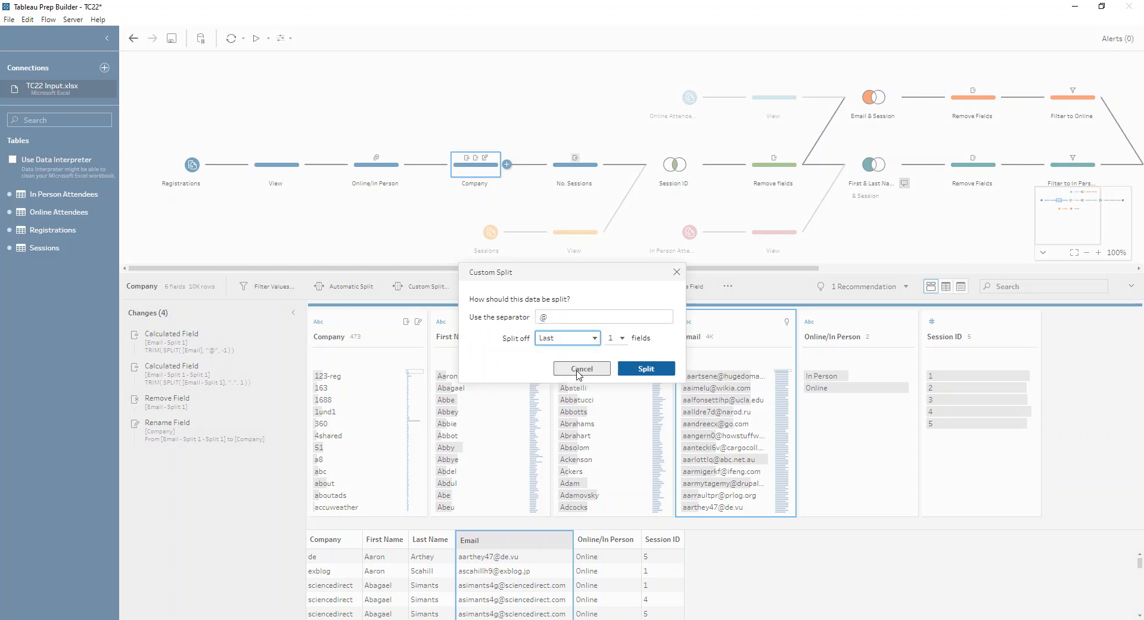
pyautogui.click(676, 271)
# Review the Company step's changes from the first calculated field to the rename, including the custom split options for Email - Split 1
pyautogui.click(159, 349)
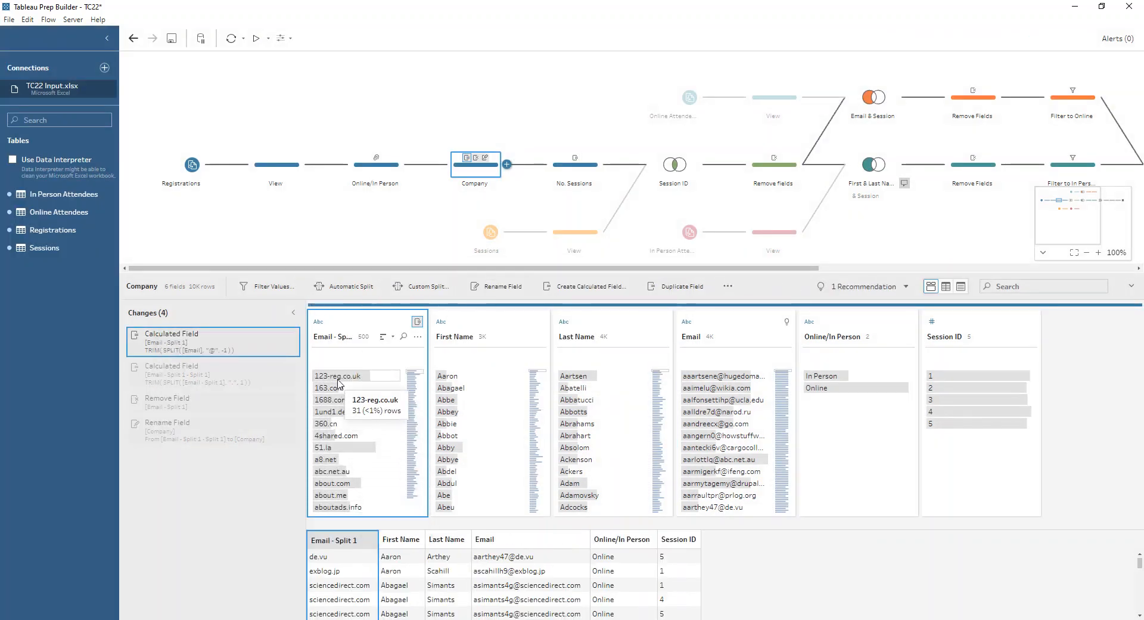
pyautogui.click(417, 336)
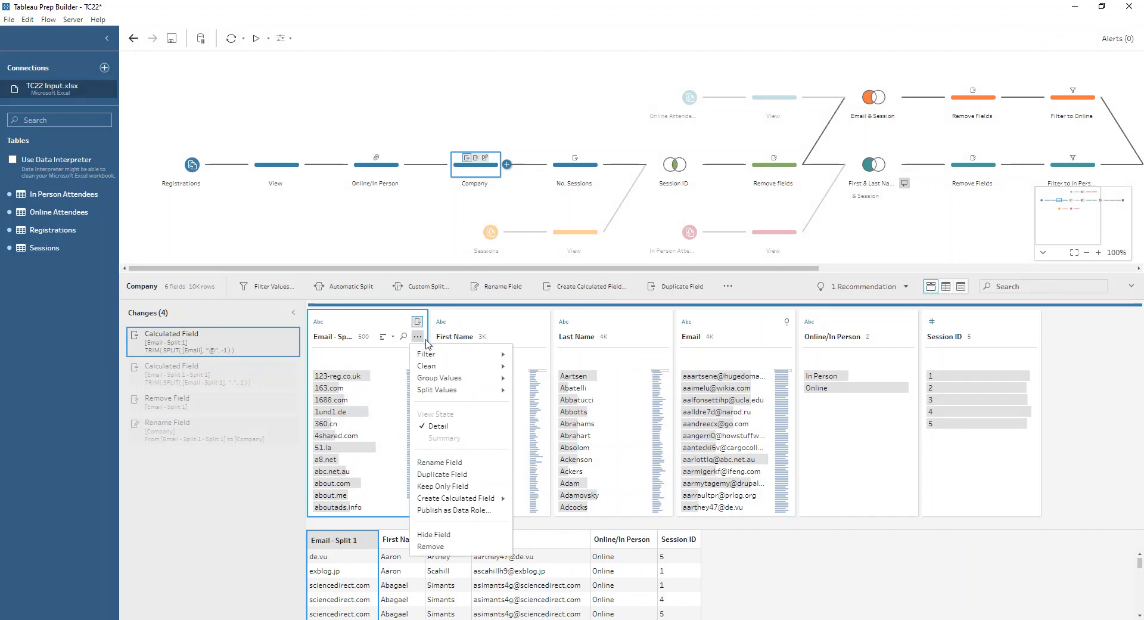
pyautogui.moveTo(471, 391)
pyautogui.click(538, 400)
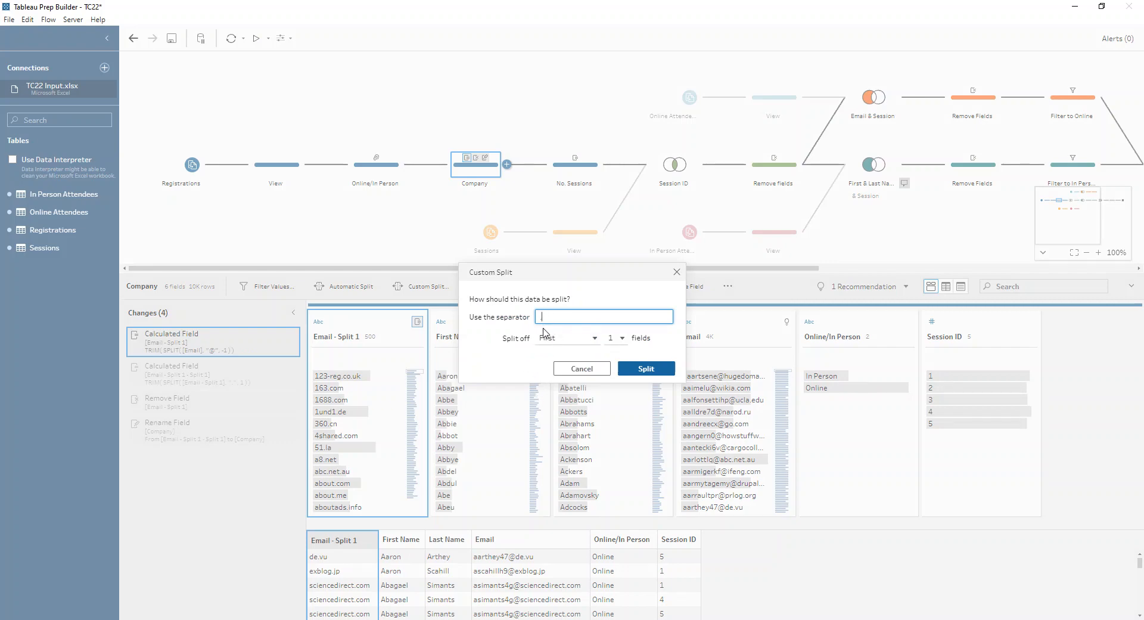
pyautogui.click(677, 272)
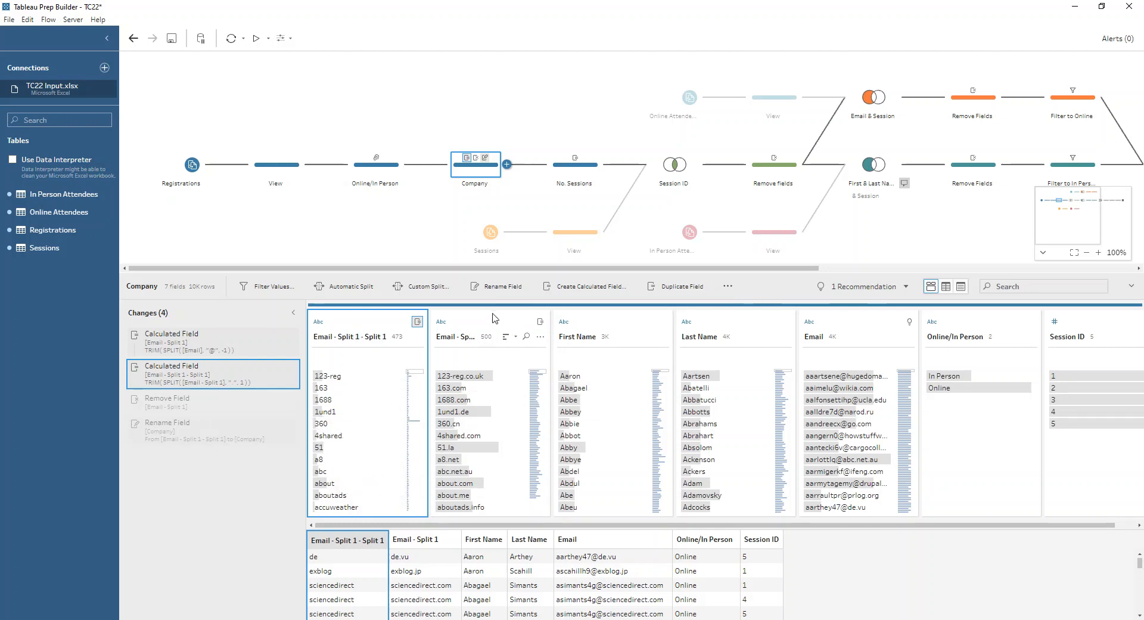
pyautogui.click(232, 432)
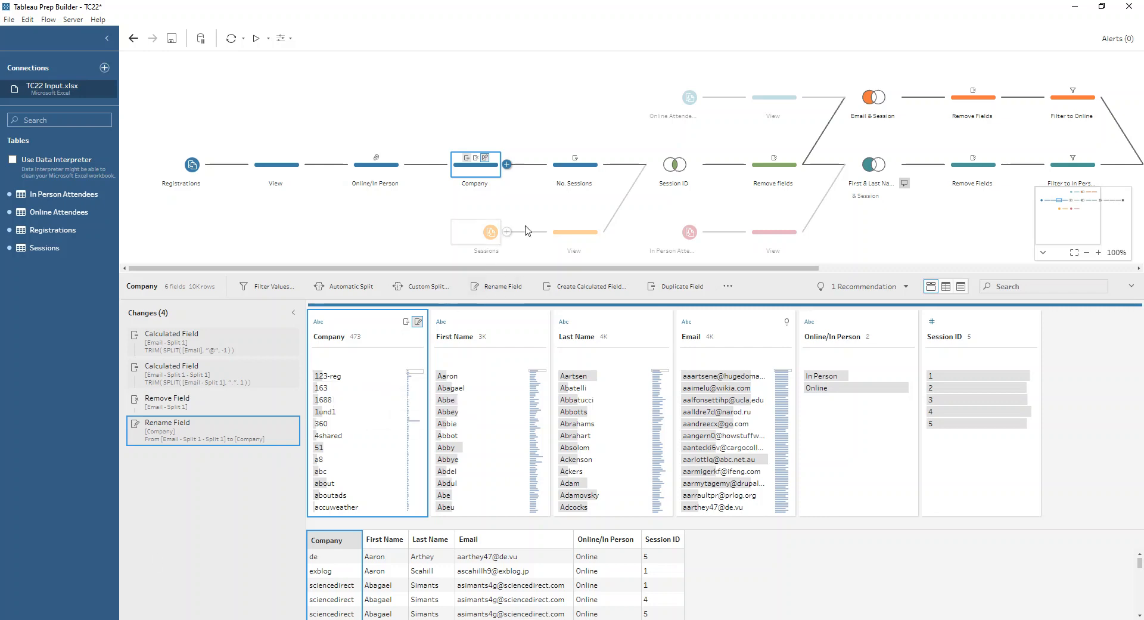
# Examine the FIXED LOD calculation in the No. Sessions step, including its Email grouping and distinct count of Session ID
pyautogui.click(555, 170)
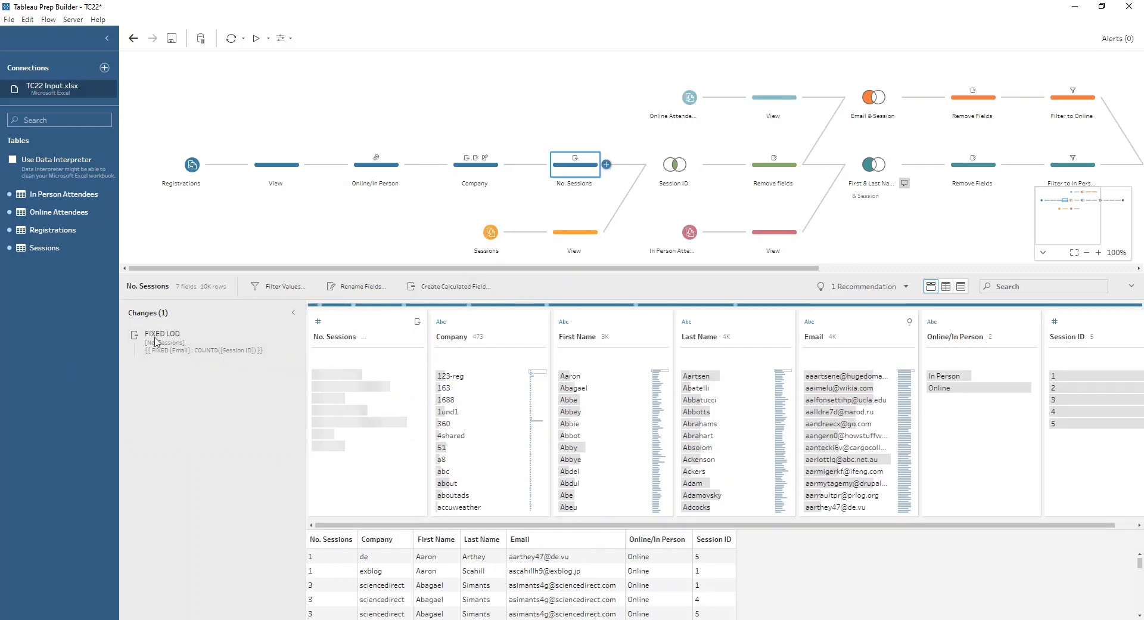
pyautogui.click(280, 336)
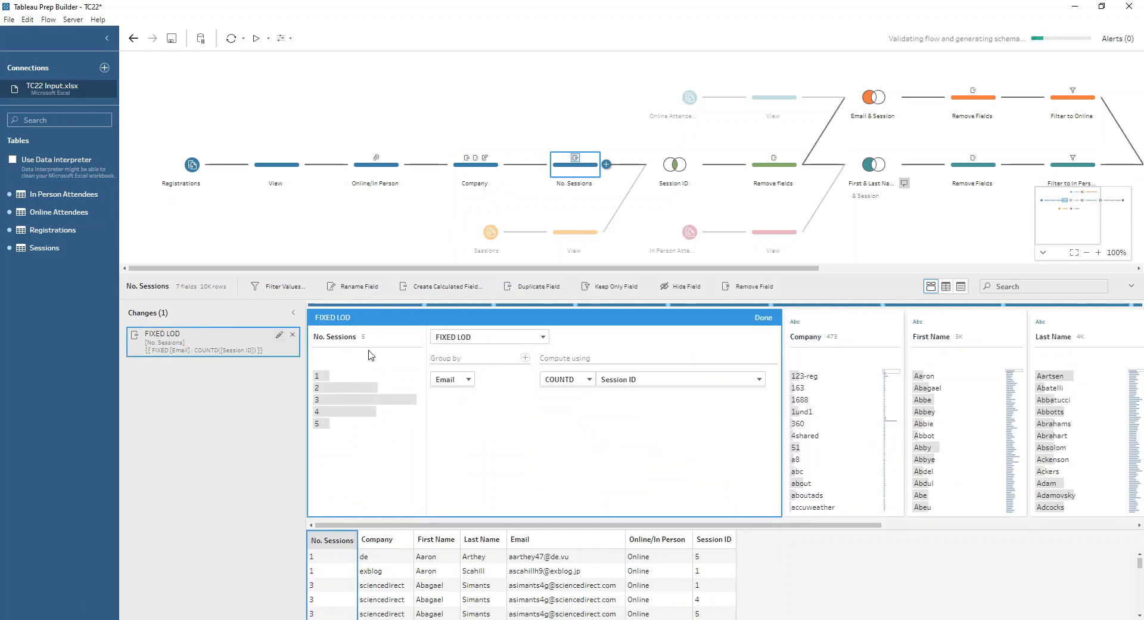
pyautogui.click(464, 380)
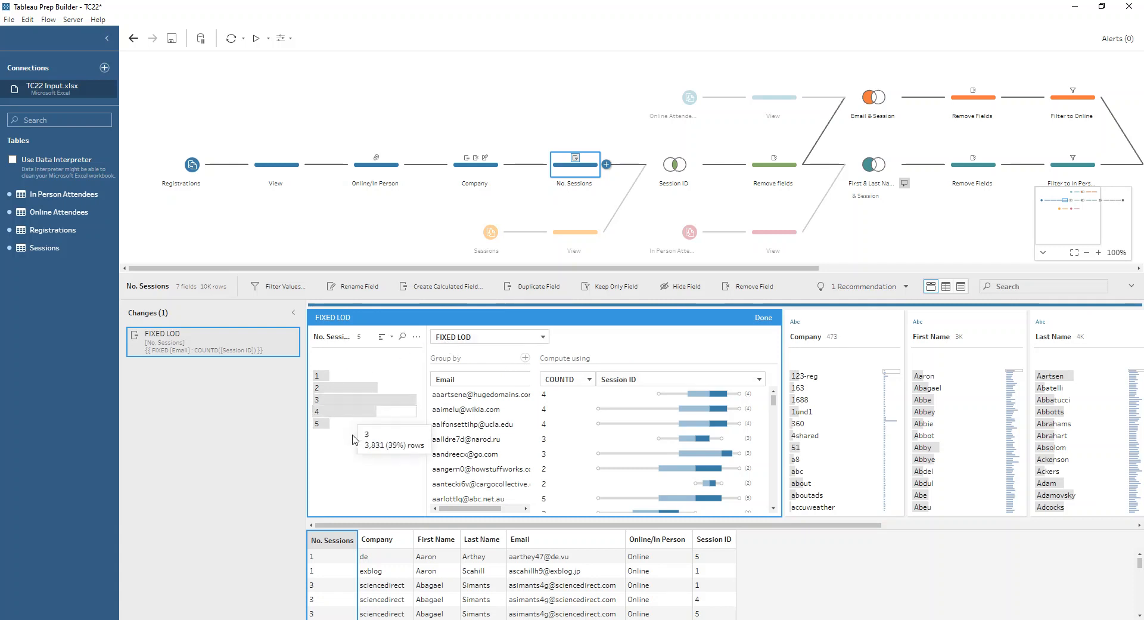
pyautogui.click(762, 318)
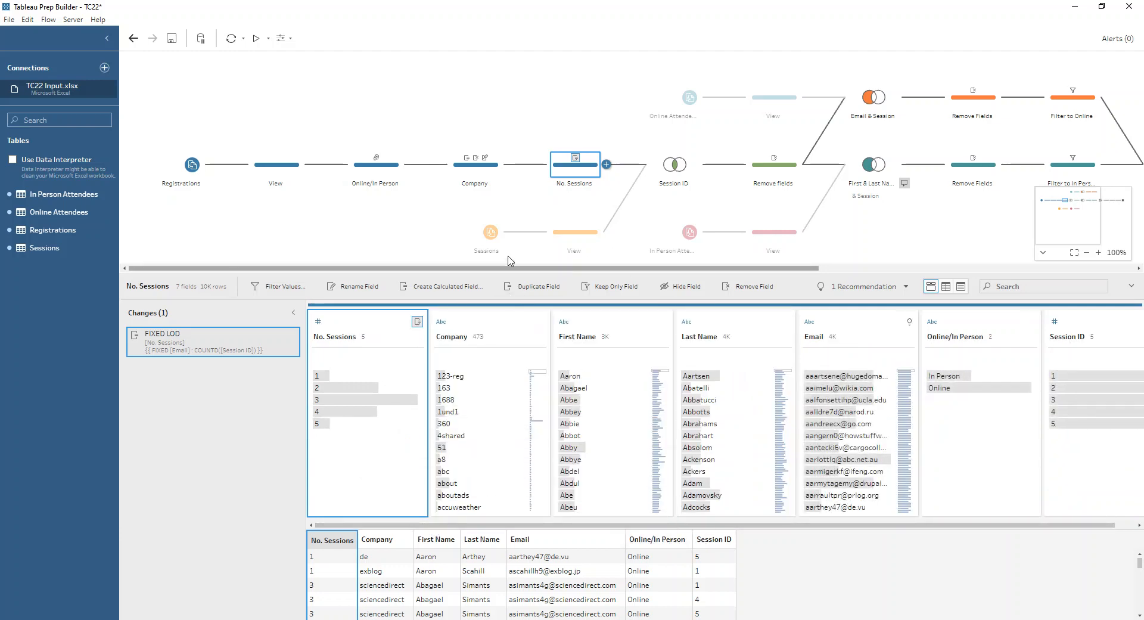
# Examine the Sessions data, the Session ID join and the Remove fields step that follows it
pyautogui.click(574, 242)
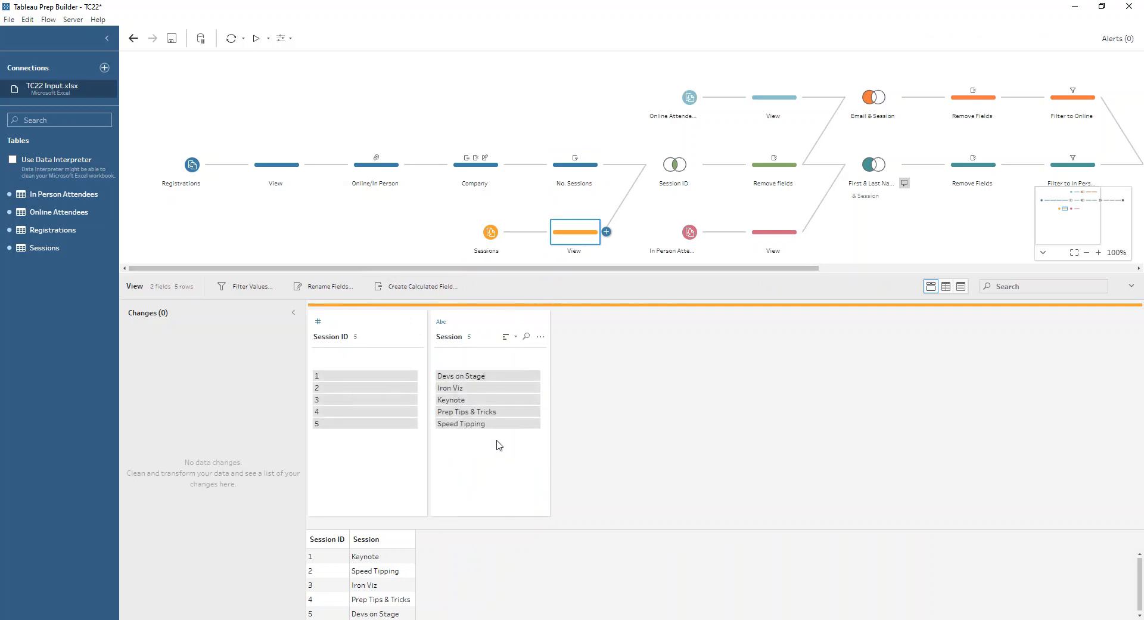
pyautogui.click(662, 186)
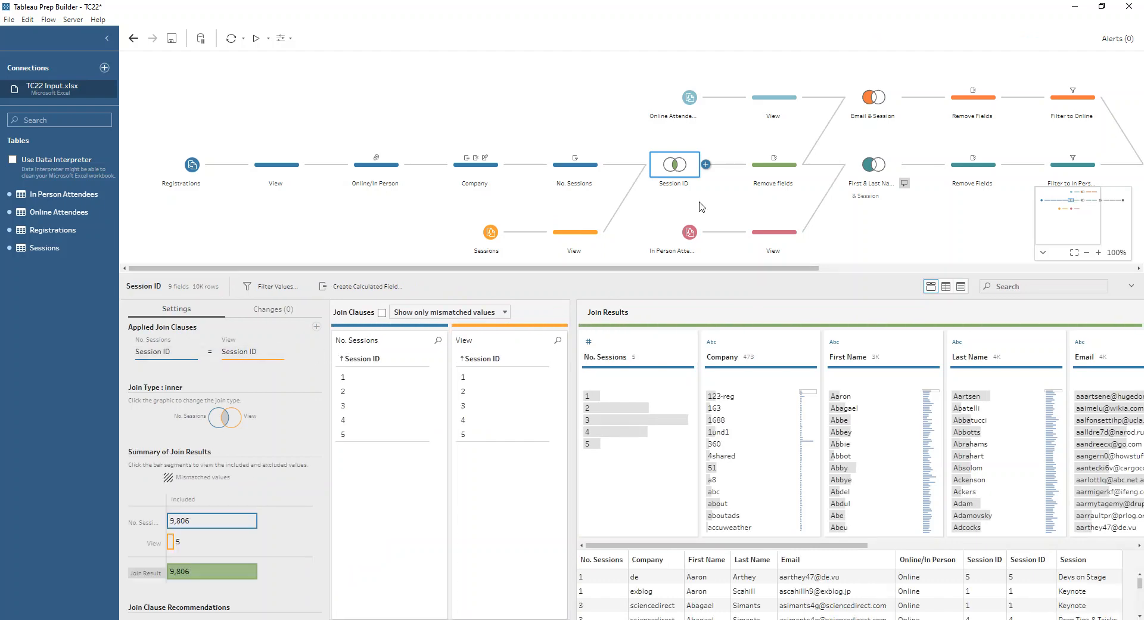
pyautogui.click(779, 173)
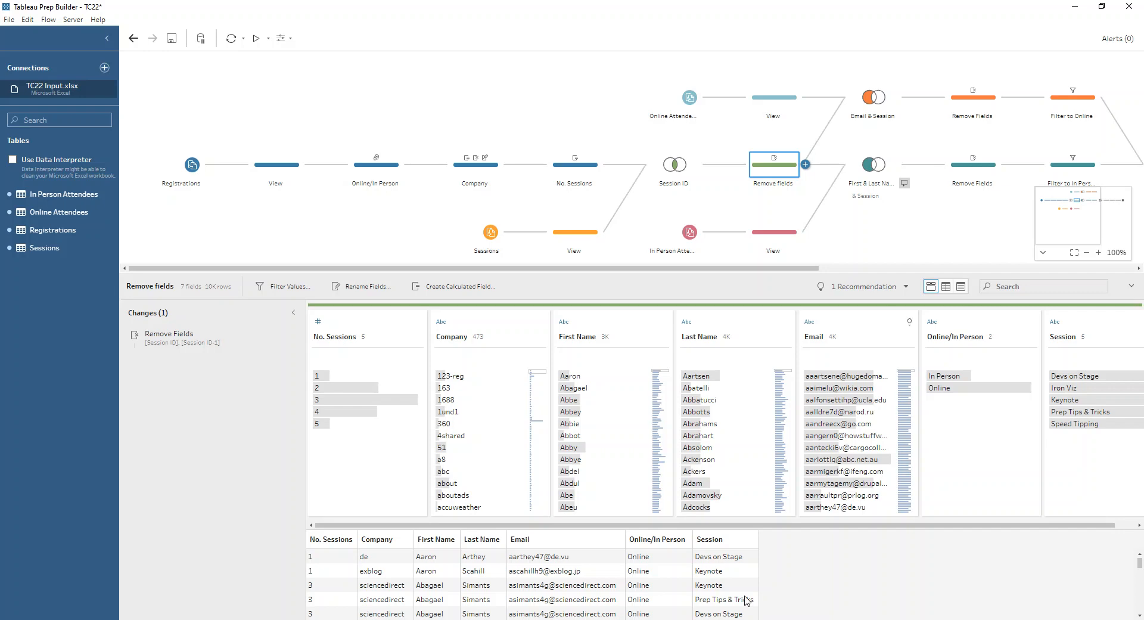
# Examine the online branch: the attendee View step, the Email & Session join, and the field removal and Online filter steps
pyautogui.moveTo(661, 268); pyautogui.dragTo(808, 268)
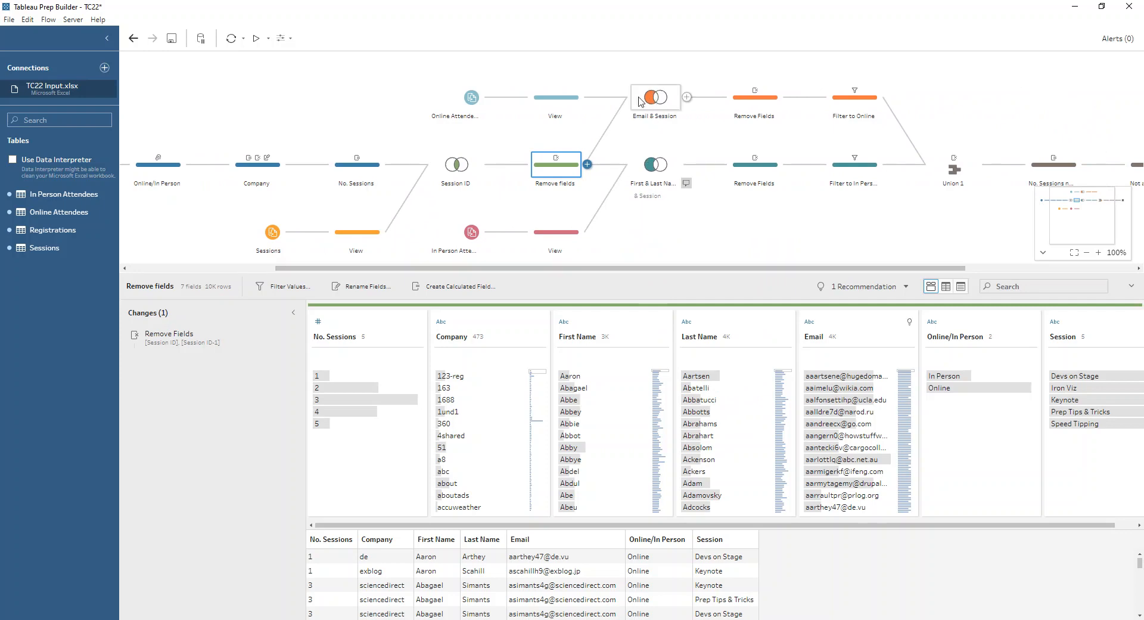
pyautogui.click(570, 95)
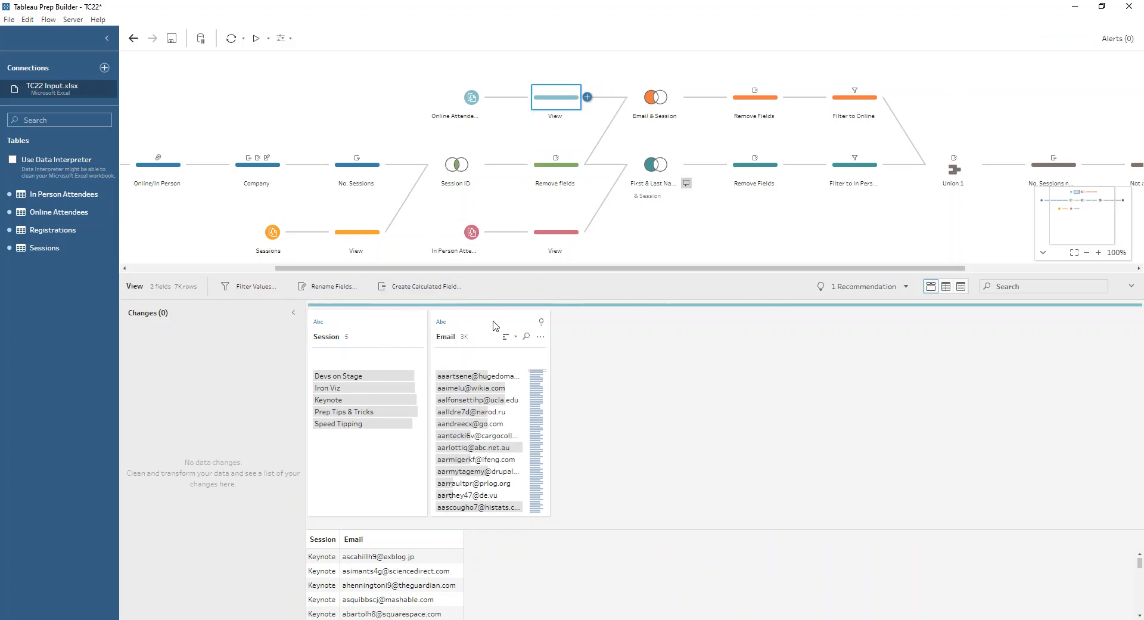
pyautogui.click(642, 105)
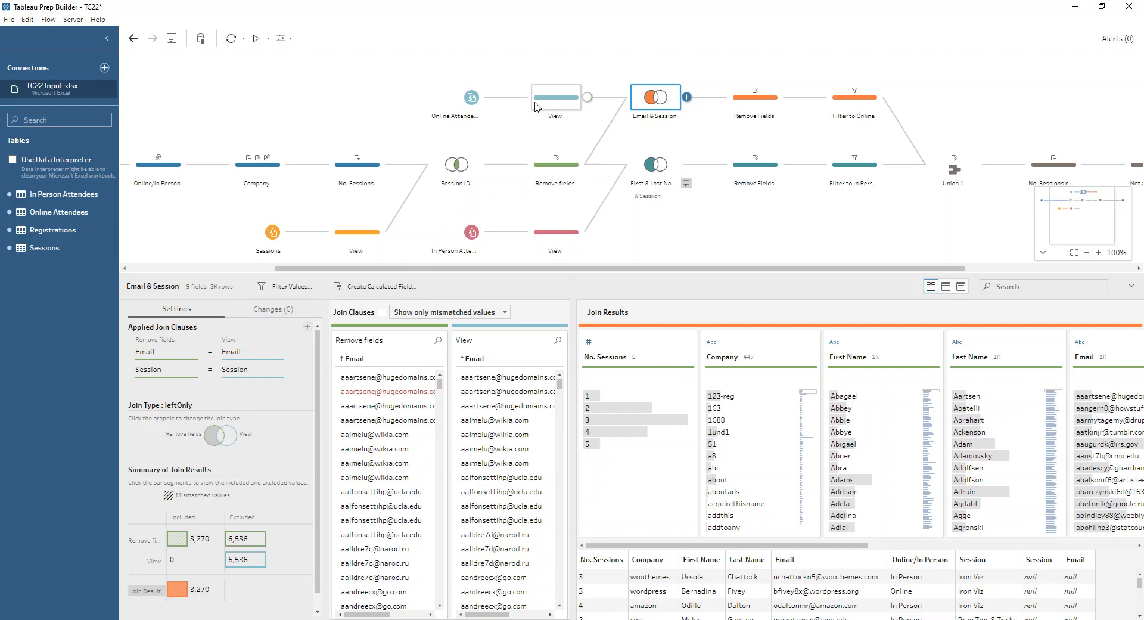
pyautogui.click(766, 112)
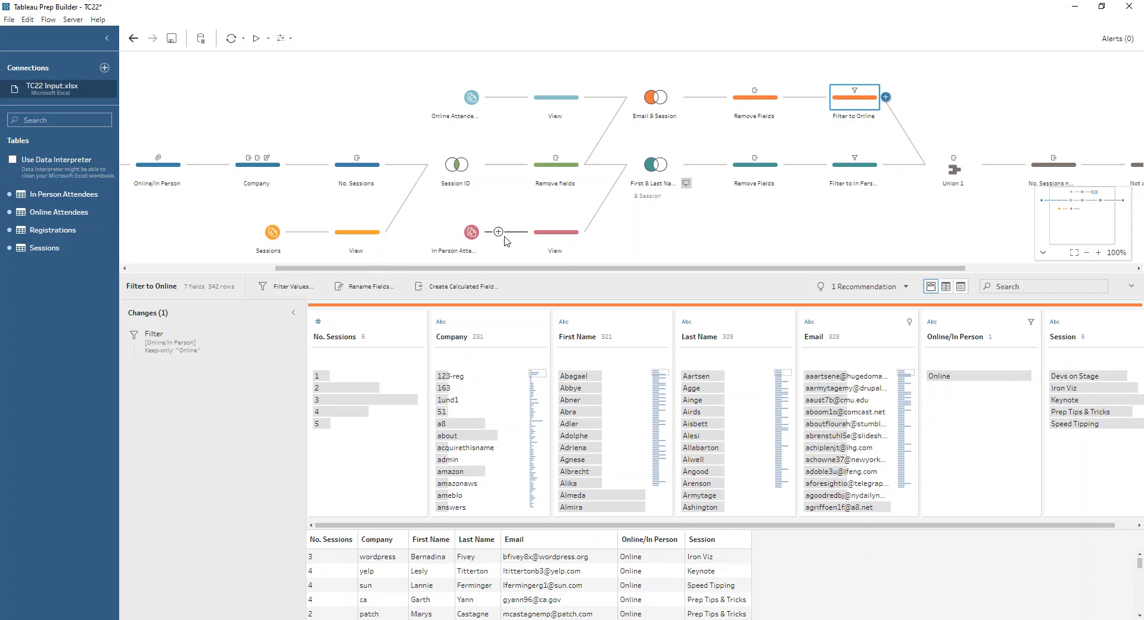
# Compare the in-person attendee fields with the join clauses and join type of the First & Last Name join
pyautogui.click(554, 241)
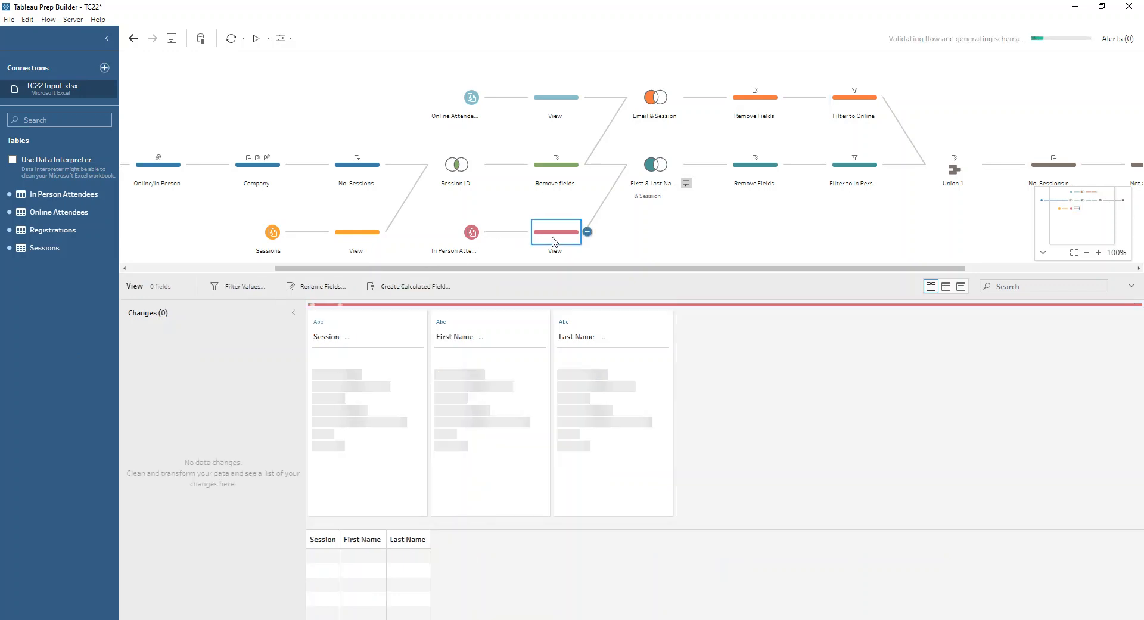
pyautogui.click(651, 167)
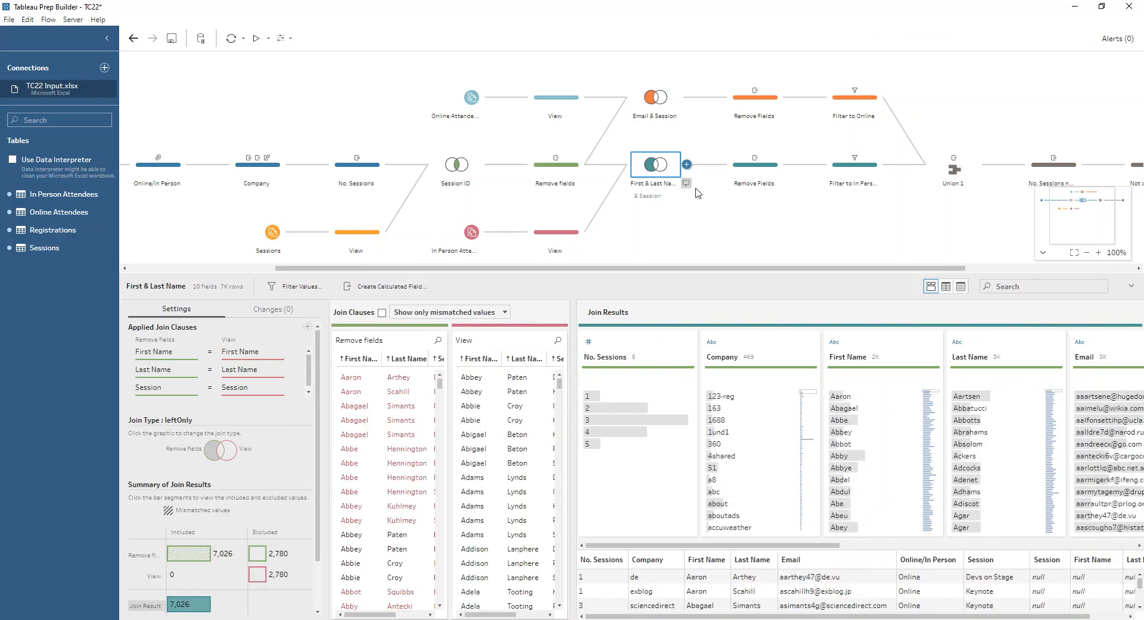
pyautogui.click(547, 235)
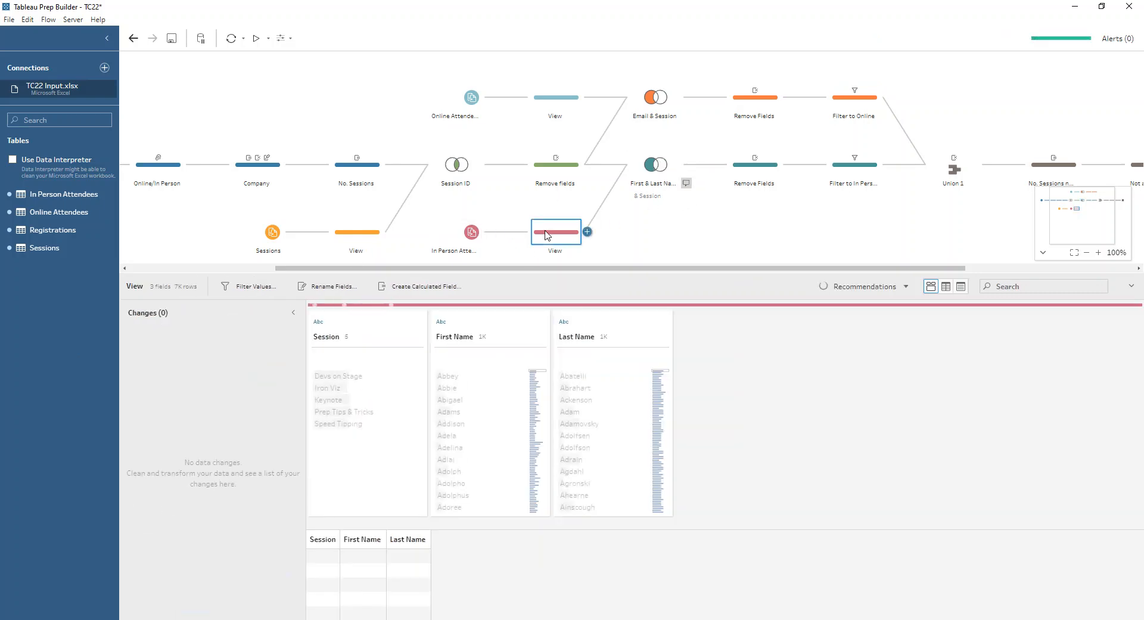
pyautogui.click(643, 169)
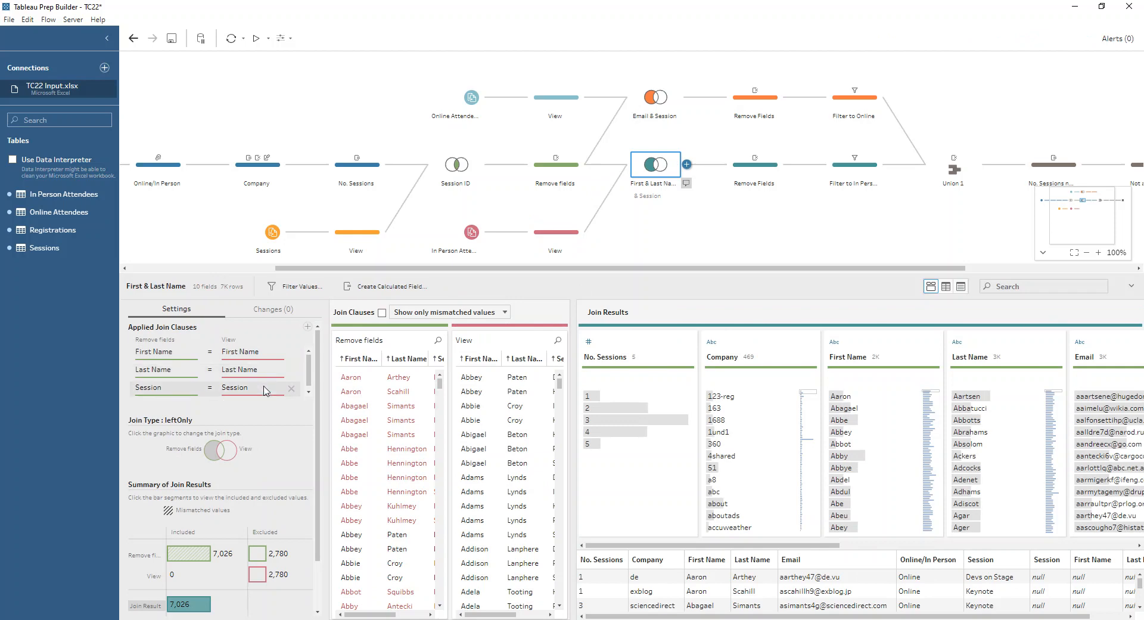
# Examine the in-person branch's Remove Fields and Filter to In Person steps, and the Union 1 step that combines both branches
pyautogui.click(768, 172)
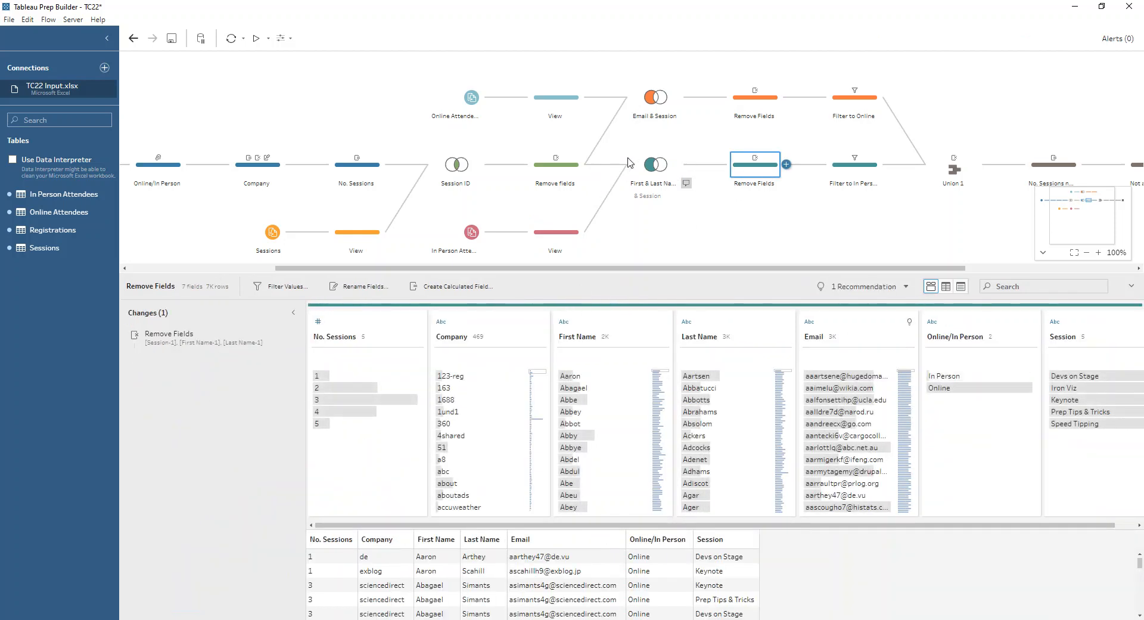
pyautogui.click(847, 171)
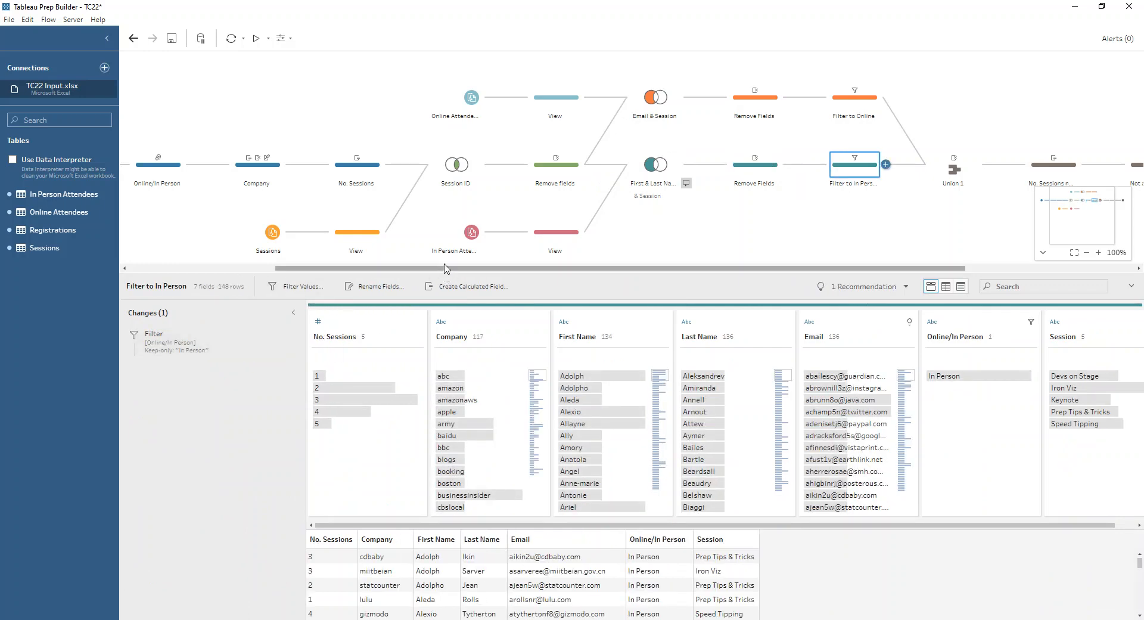
pyautogui.moveTo(444, 268); pyautogui.dragTo(612, 270)
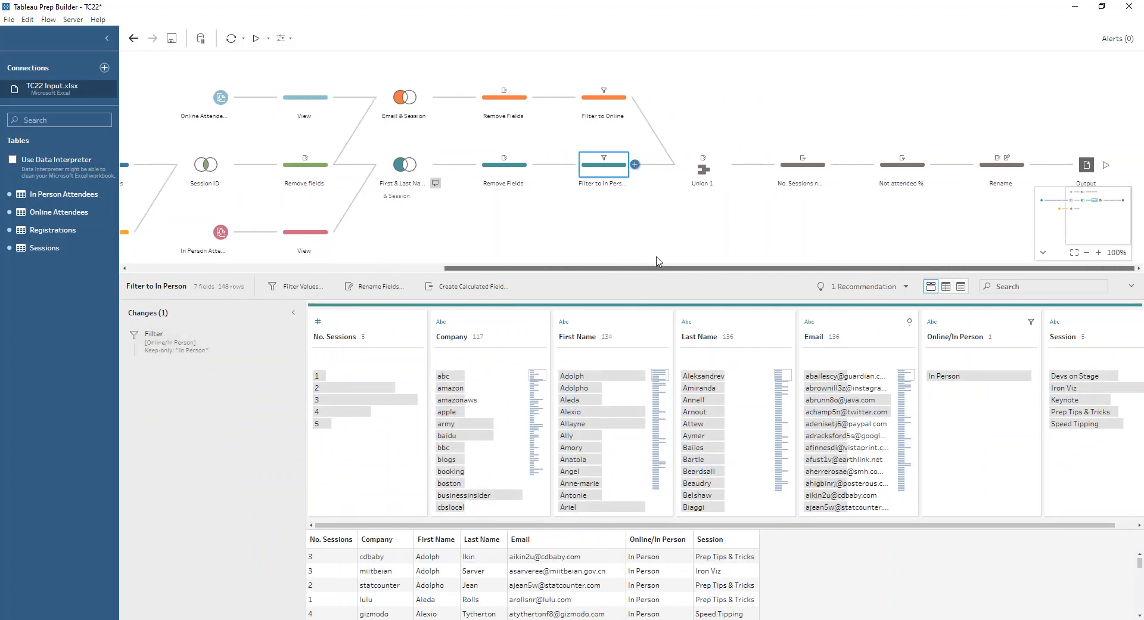
pyautogui.click(723, 172)
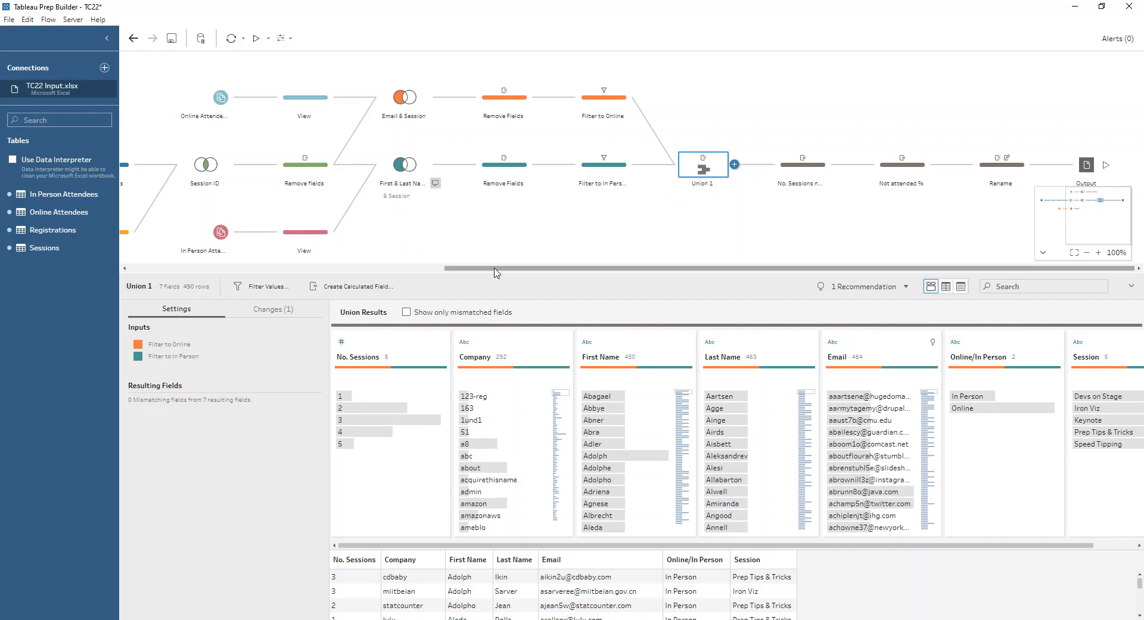
# Examine the FIXED LOD calculation in the No. Sessions not attended step, including its Email grouping and distinct count of Session
pyautogui.click(785, 175)
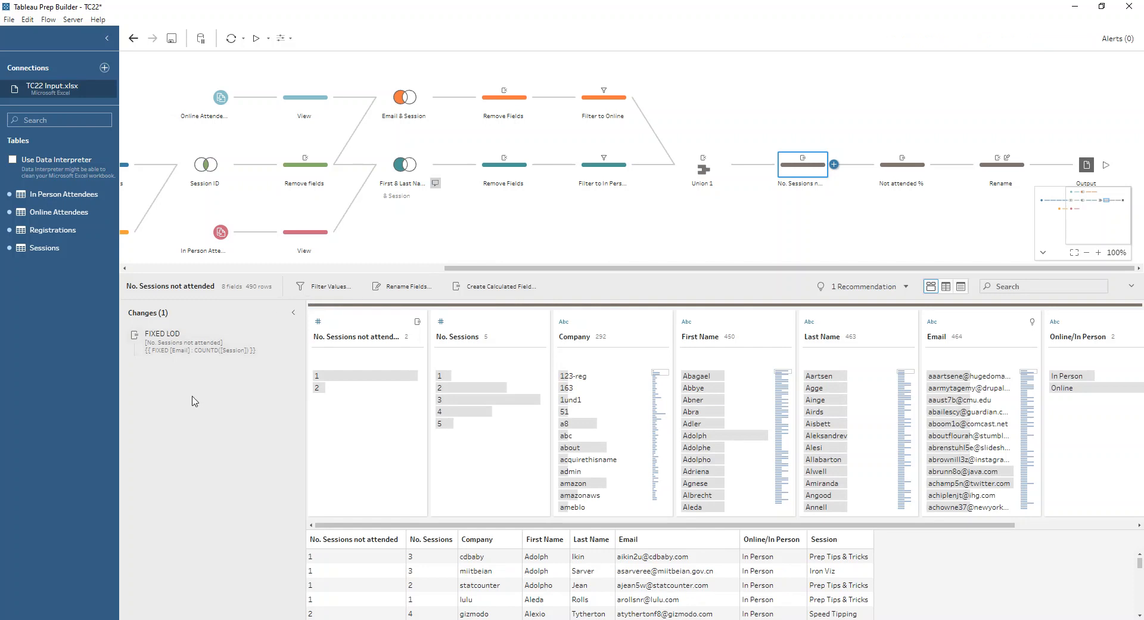
pyautogui.moveTo(472, 382)
pyautogui.click(278, 336)
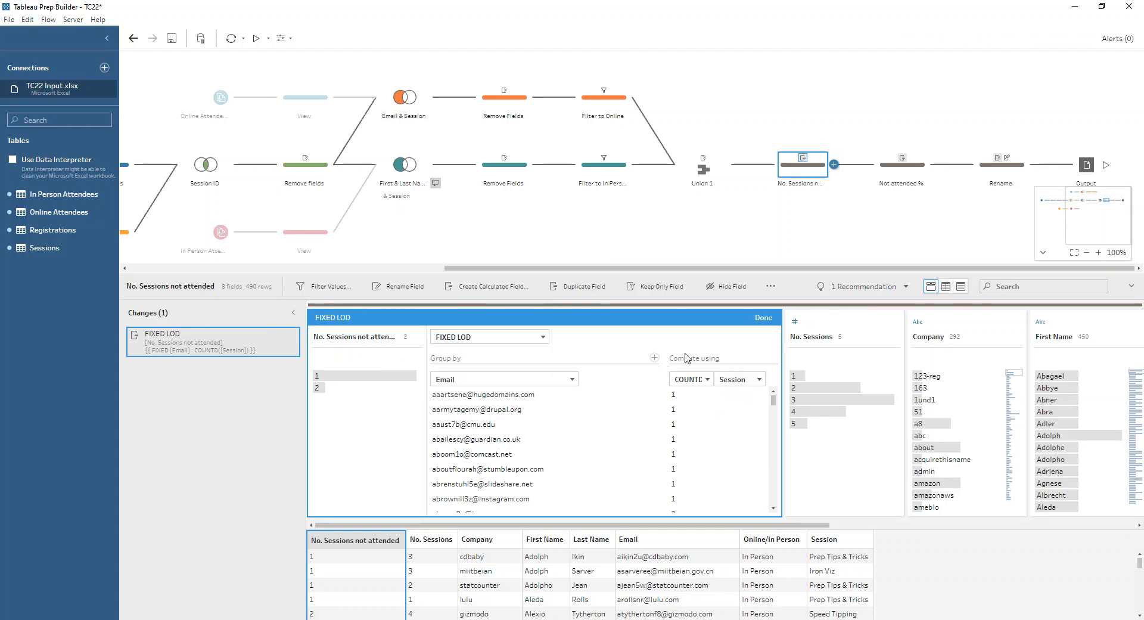
pyautogui.click(763, 317)
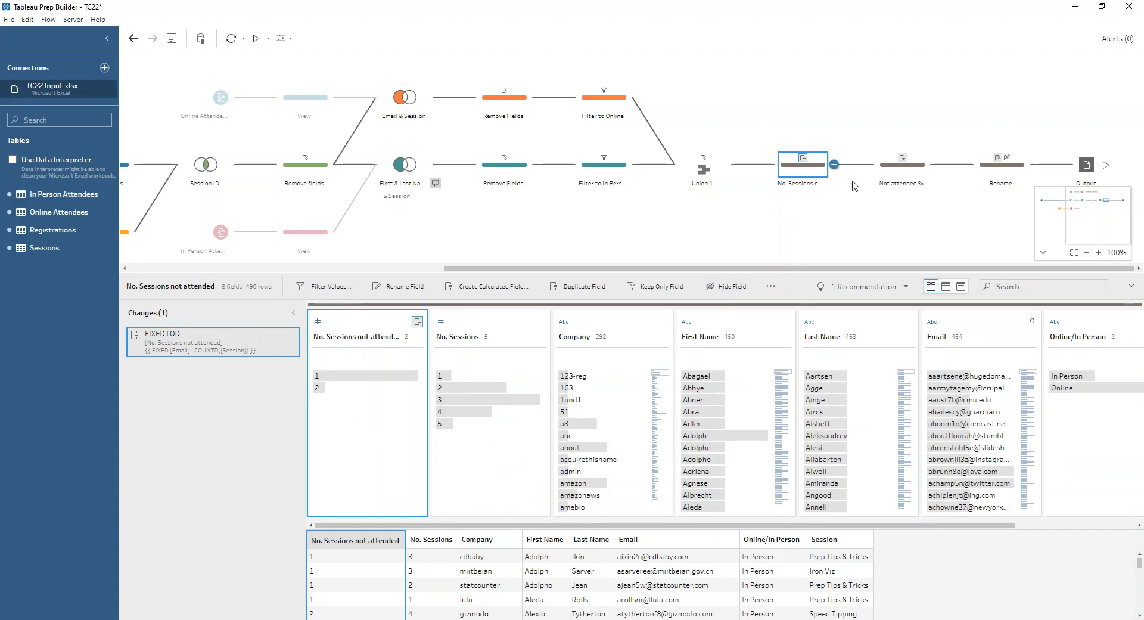
# Examine the Not Attended % formula in the Not attended % step and compare its values across the data rows
pyautogui.click(885, 177)
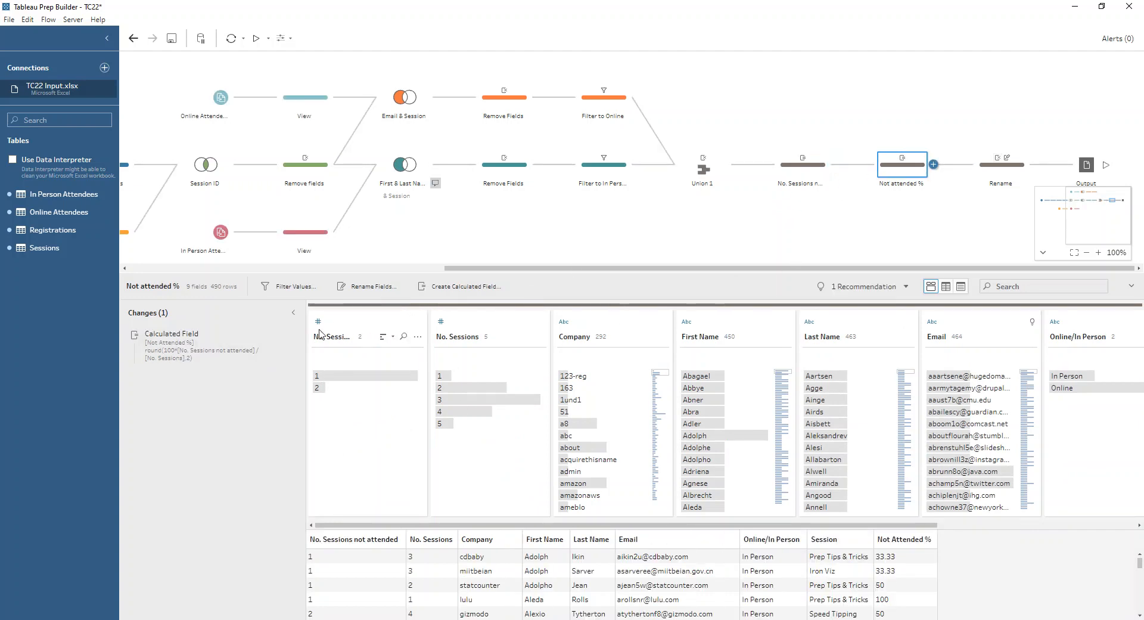
pyautogui.click(279, 338)
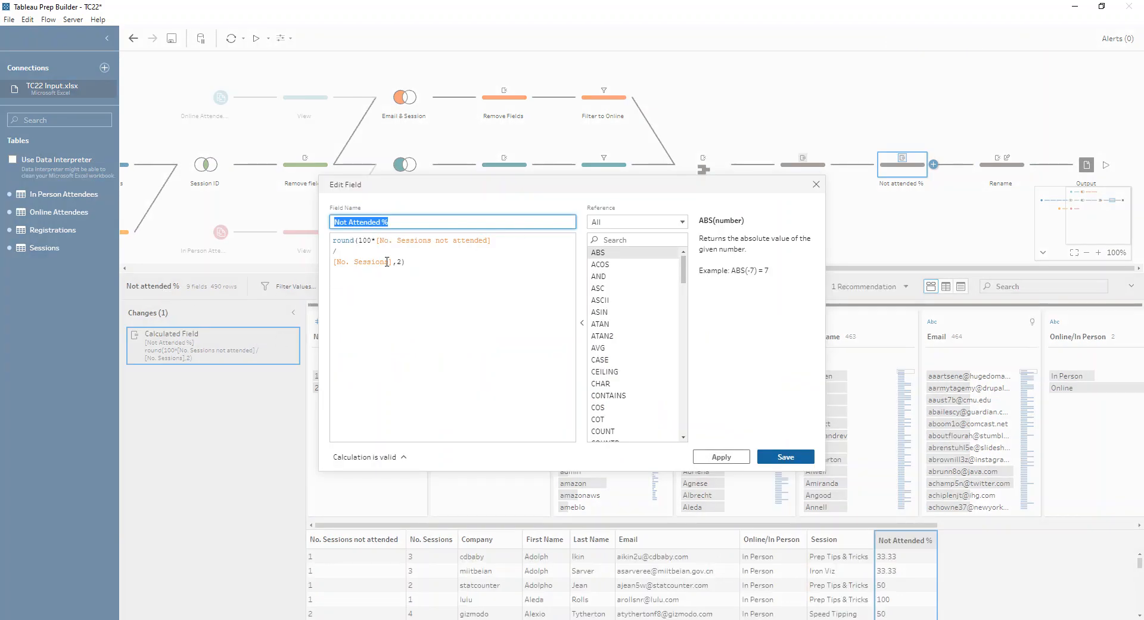
pyautogui.click(816, 185)
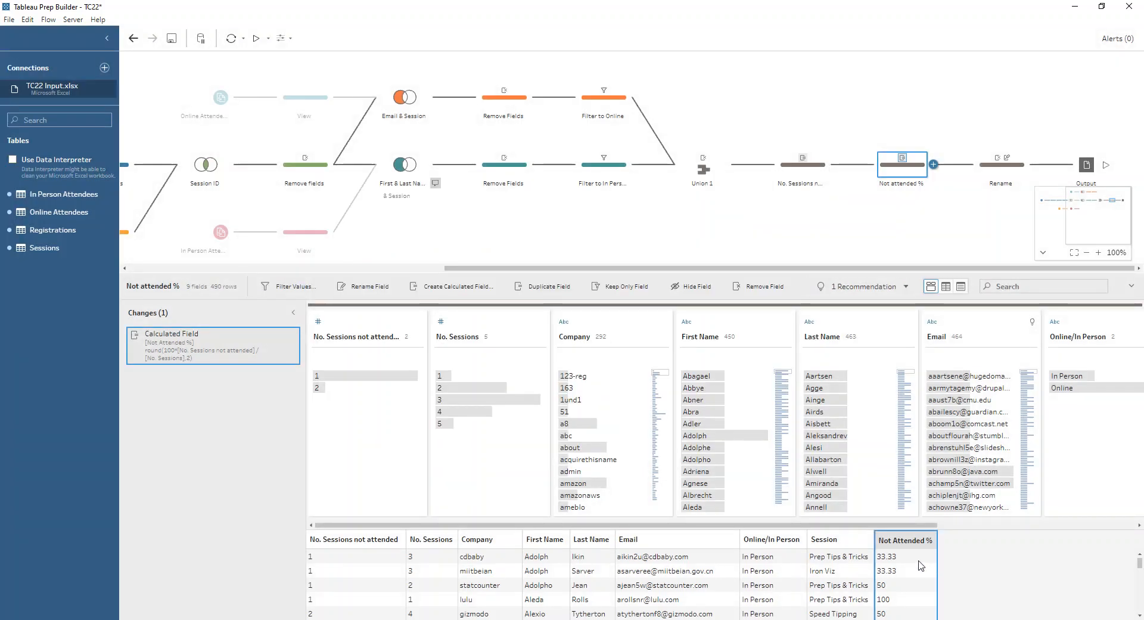
pyautogui.click(906, 599)
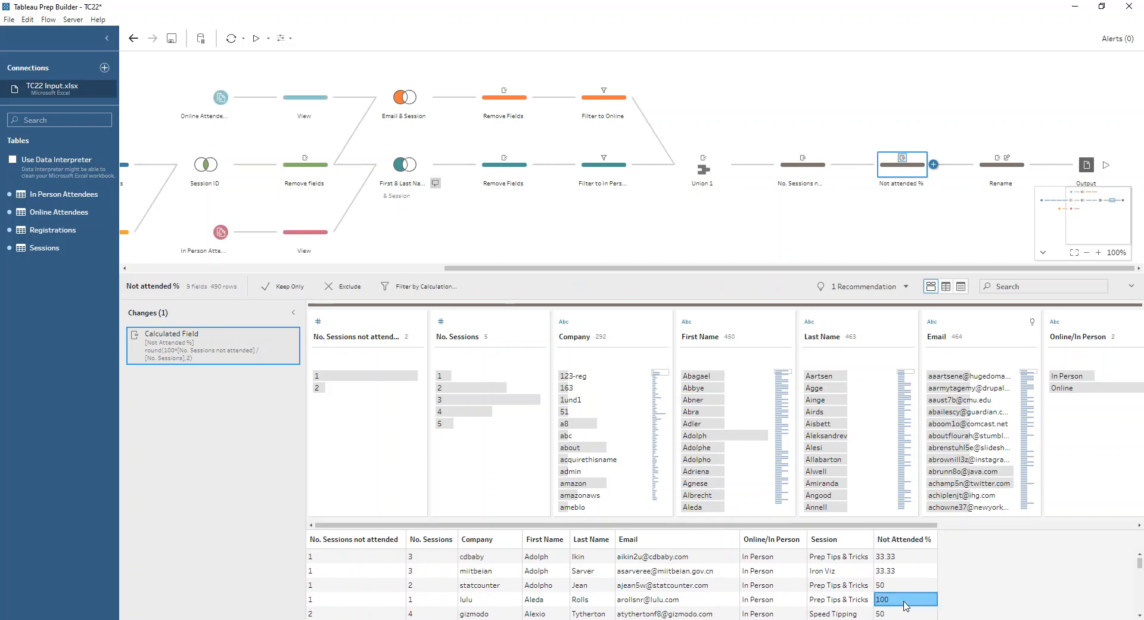
pyautogui.scroll(-2, 905, 593)
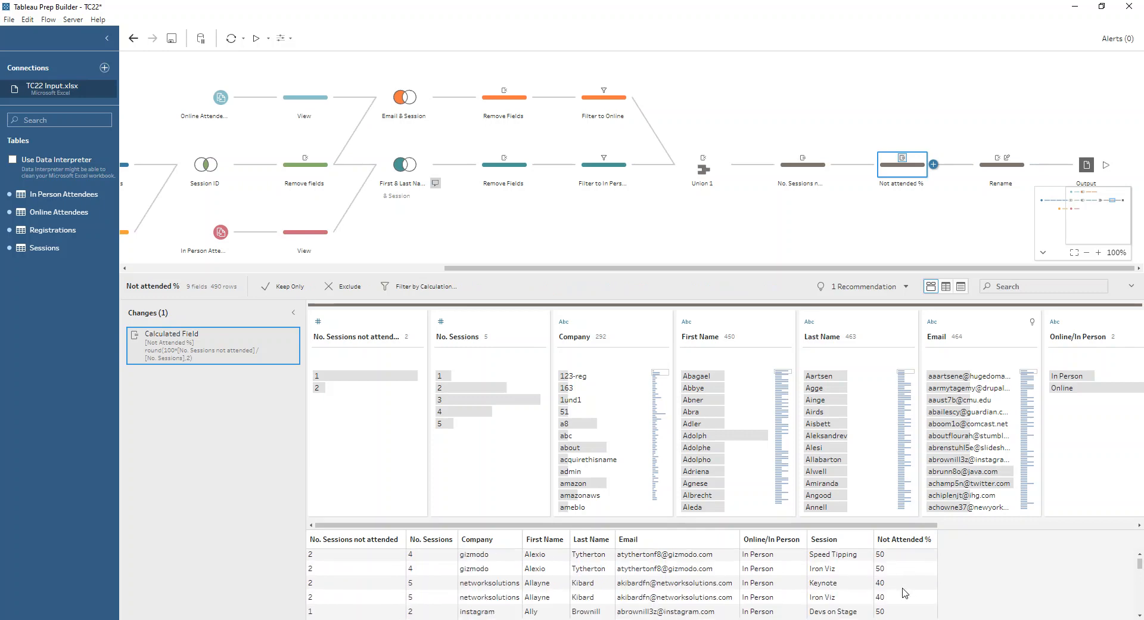
pyautogui.scroll(2, 905, 593)
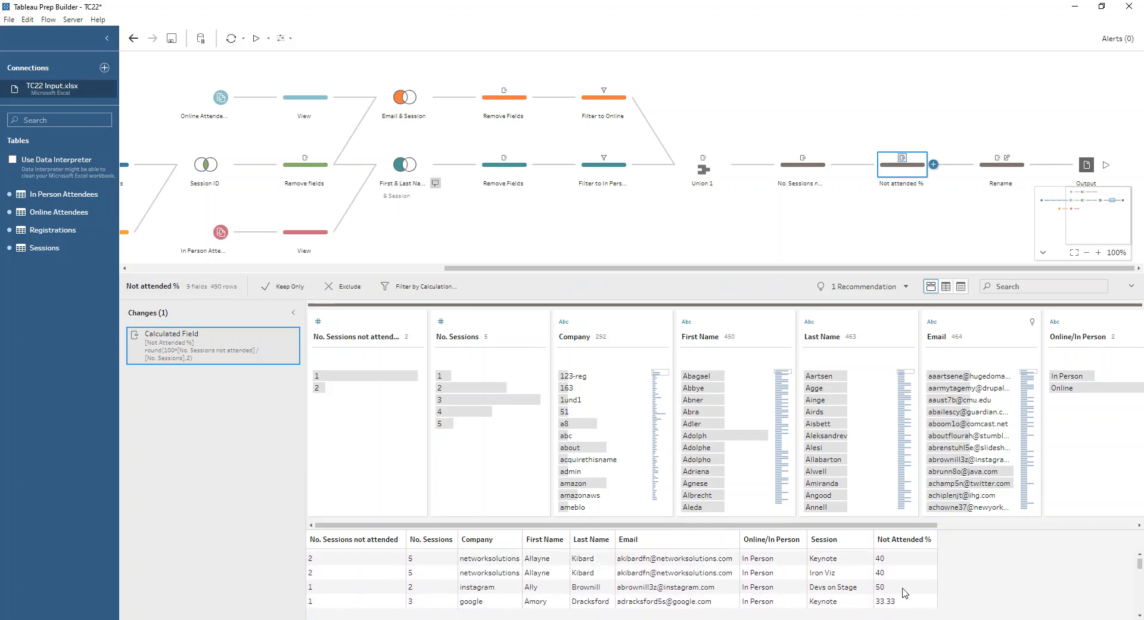
# Examine the Rename step's field changes, and collapse its list of changes to view all the remaining fields
pyautogui.click(1021, 173)
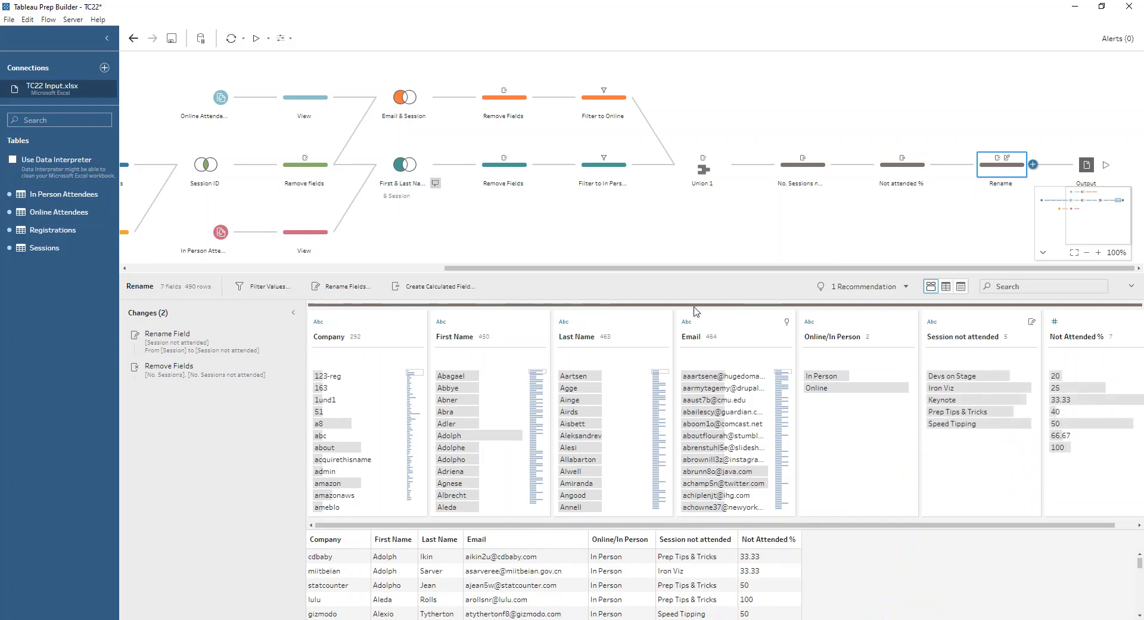
pyautogui.click(292, 312)
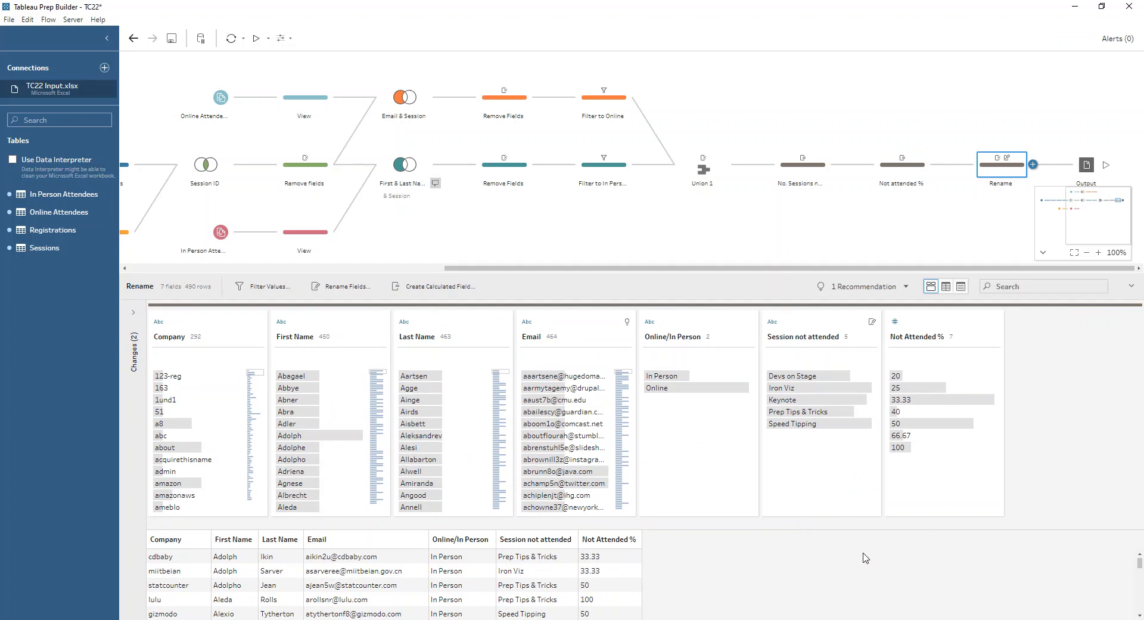